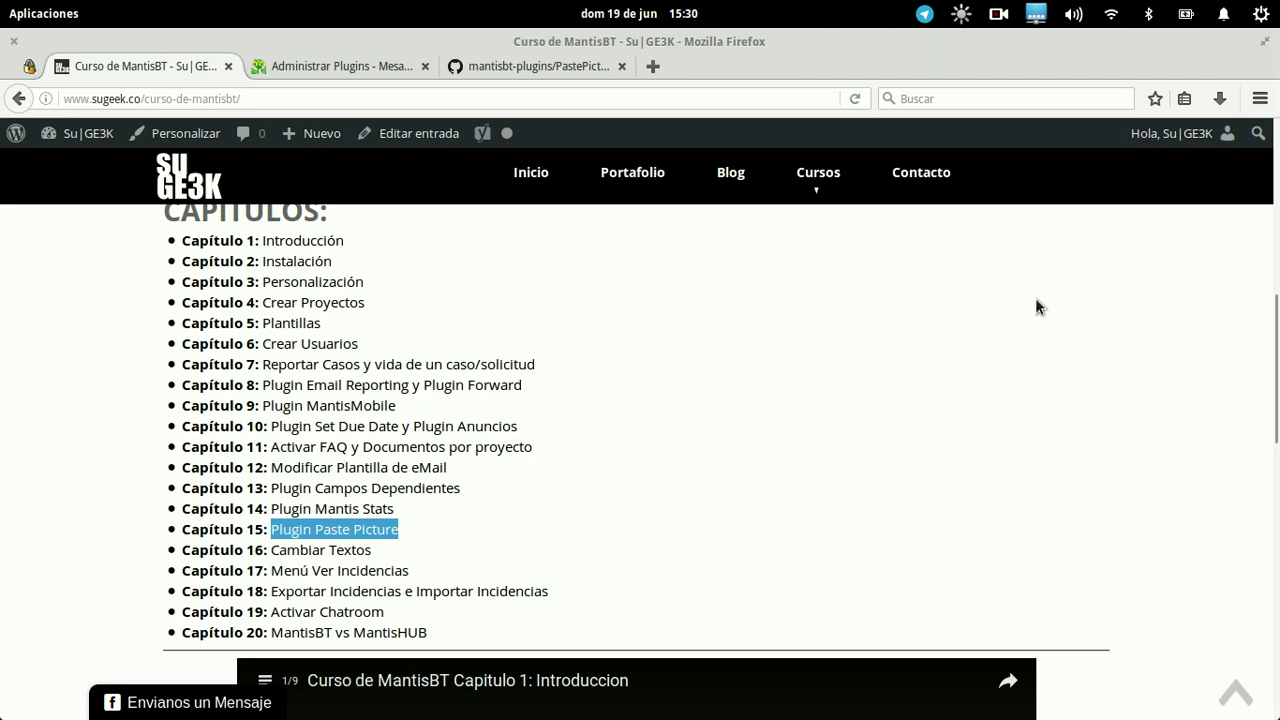
Switch to the Windows 7 virtual machine and launch PuTTY from its desktop.
{"action": "double_click", "coordinate": [362, 531]}
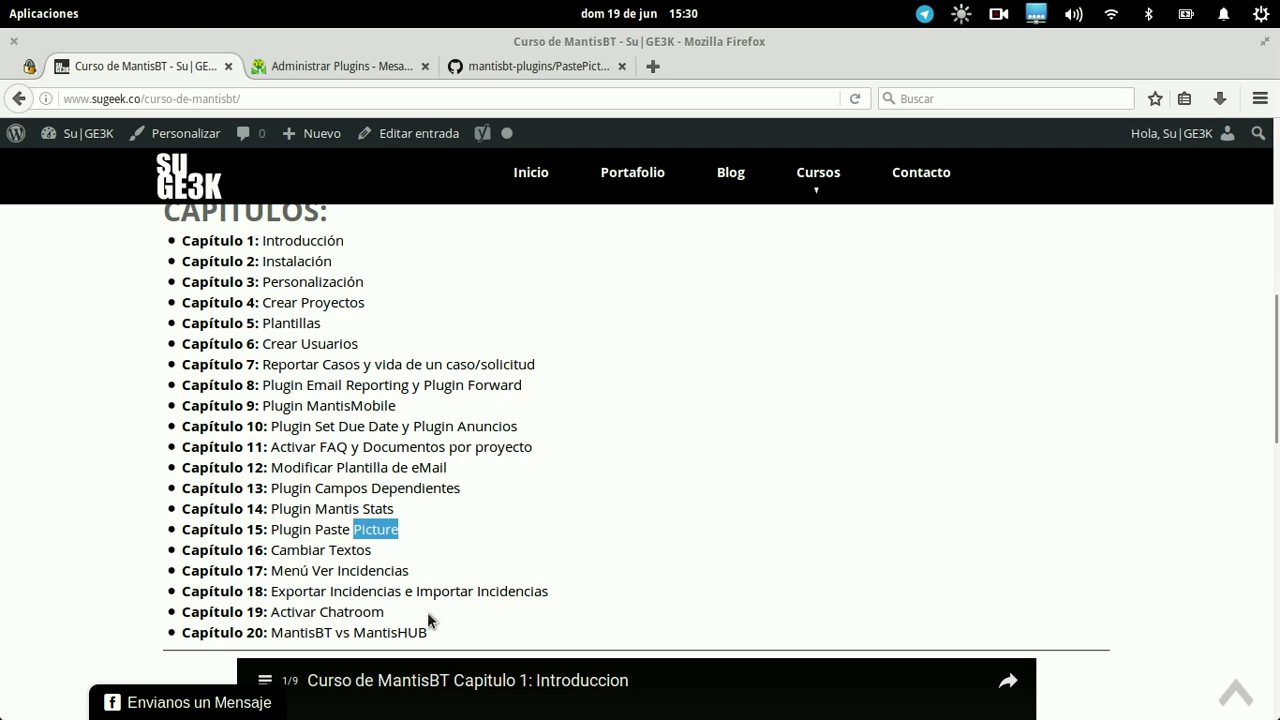
{"action": "mouse_move", "coordinate": [6, 9]}
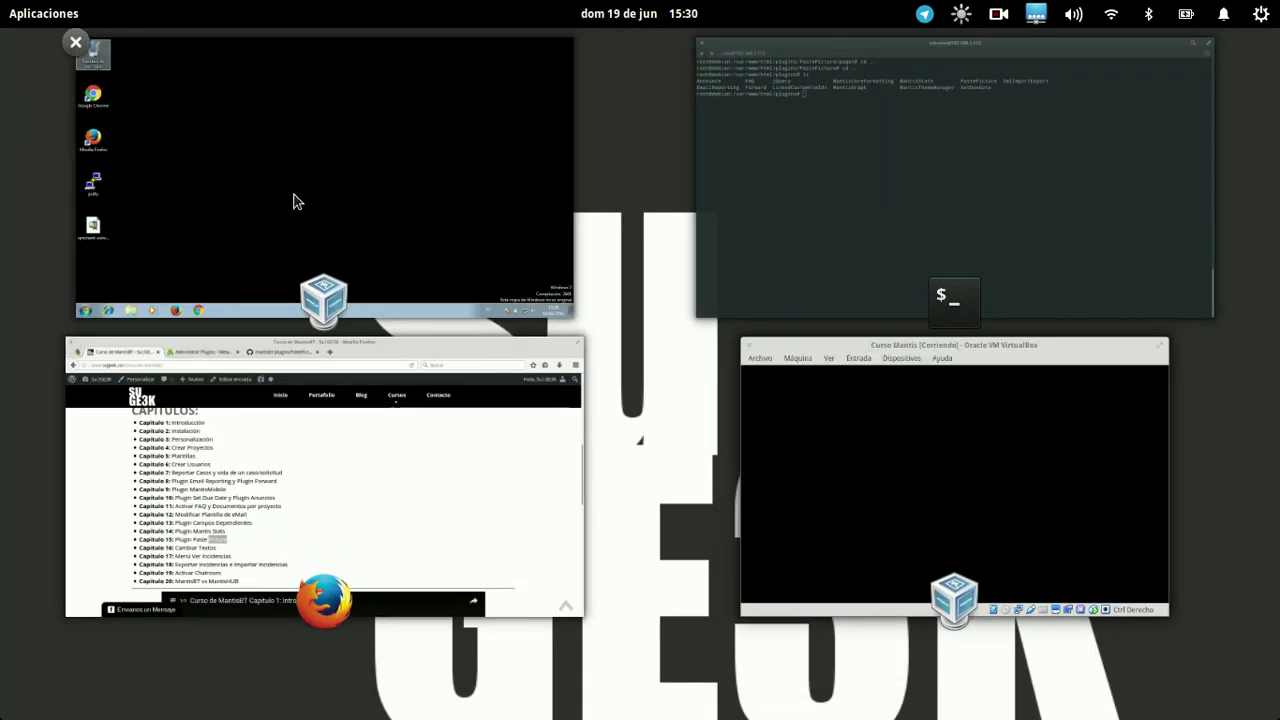
{"action": "left_click", "coordinate": [294, 200]}
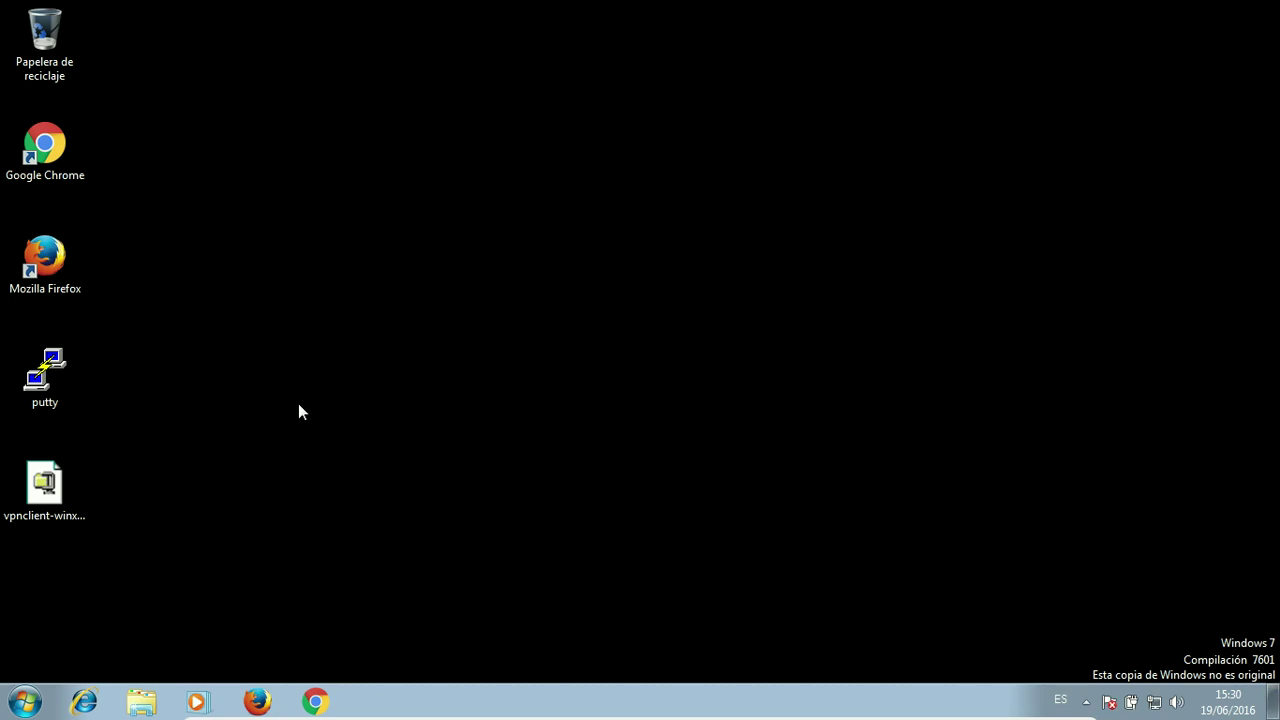
{"action": "double_click", "coordinate": [43, 360]}
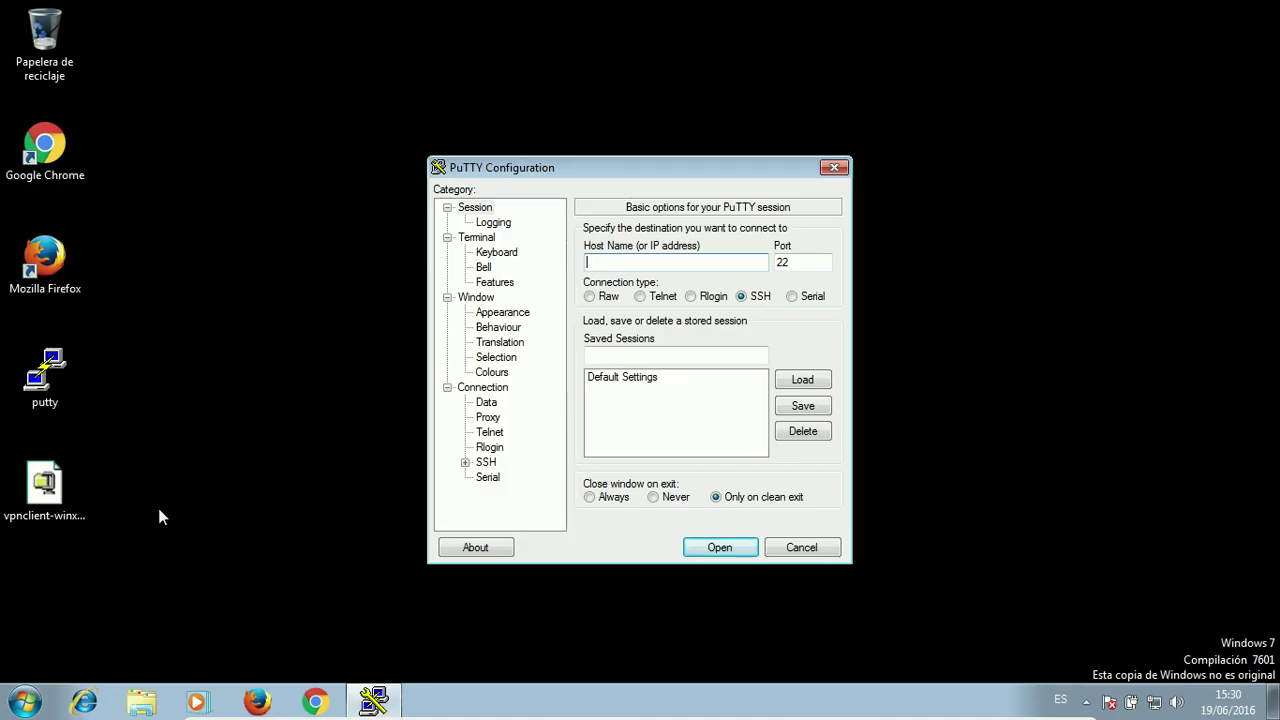
{"action": "left_click", "coordinate": [159, 510]}
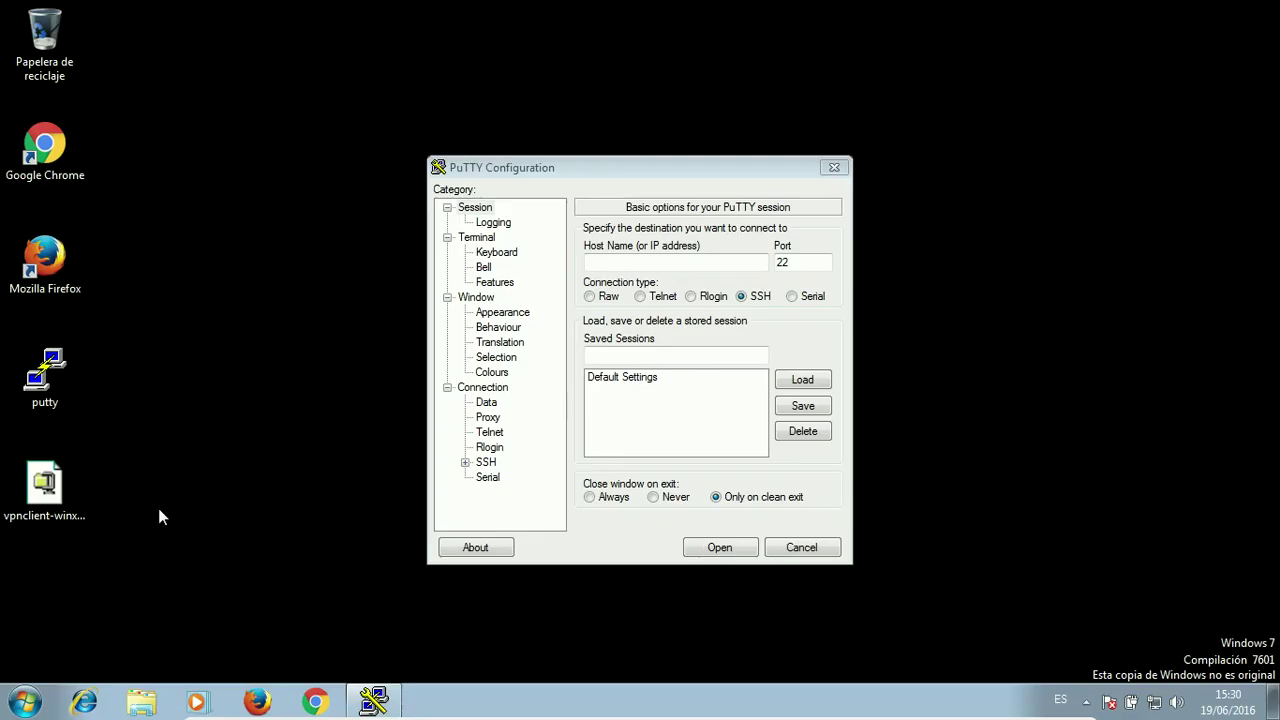
Open Firefox in the virtual machine and load the MantisBT site at 192.168.1.112.
{"action": "left_click", "coordinate": [257, 701]}
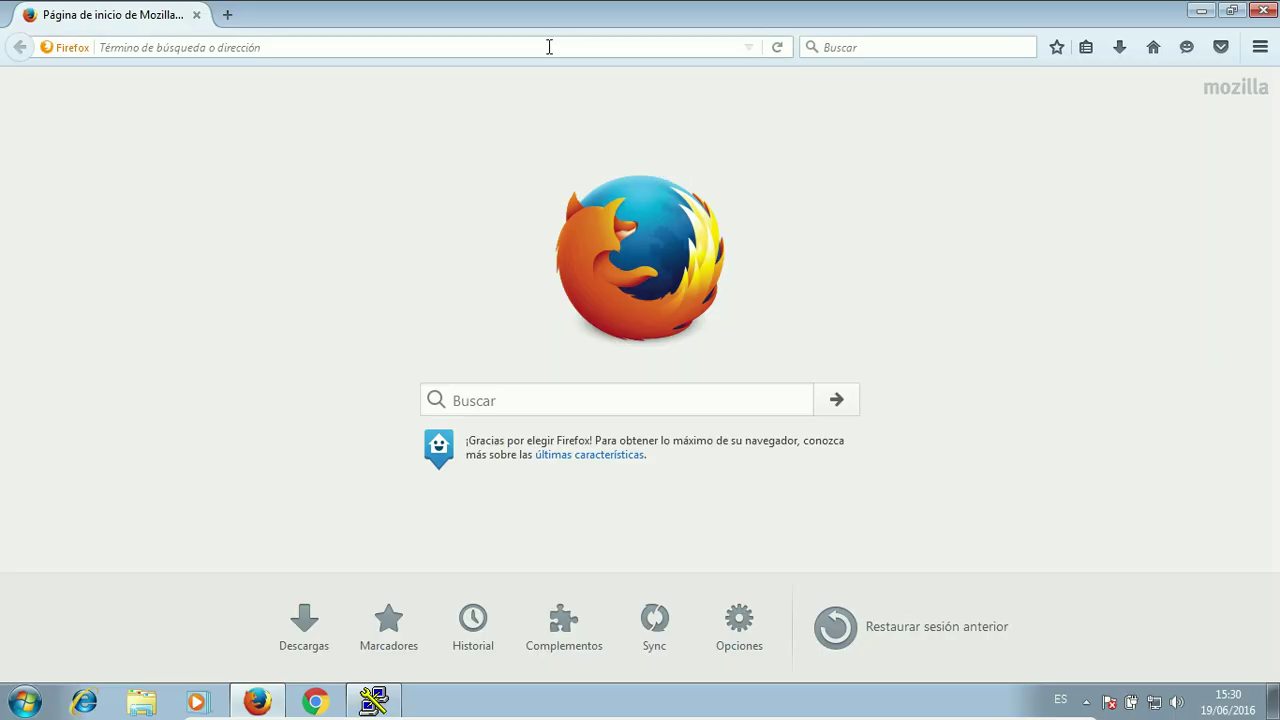
{"action": "left_click", "coordinate": [549, 47]}
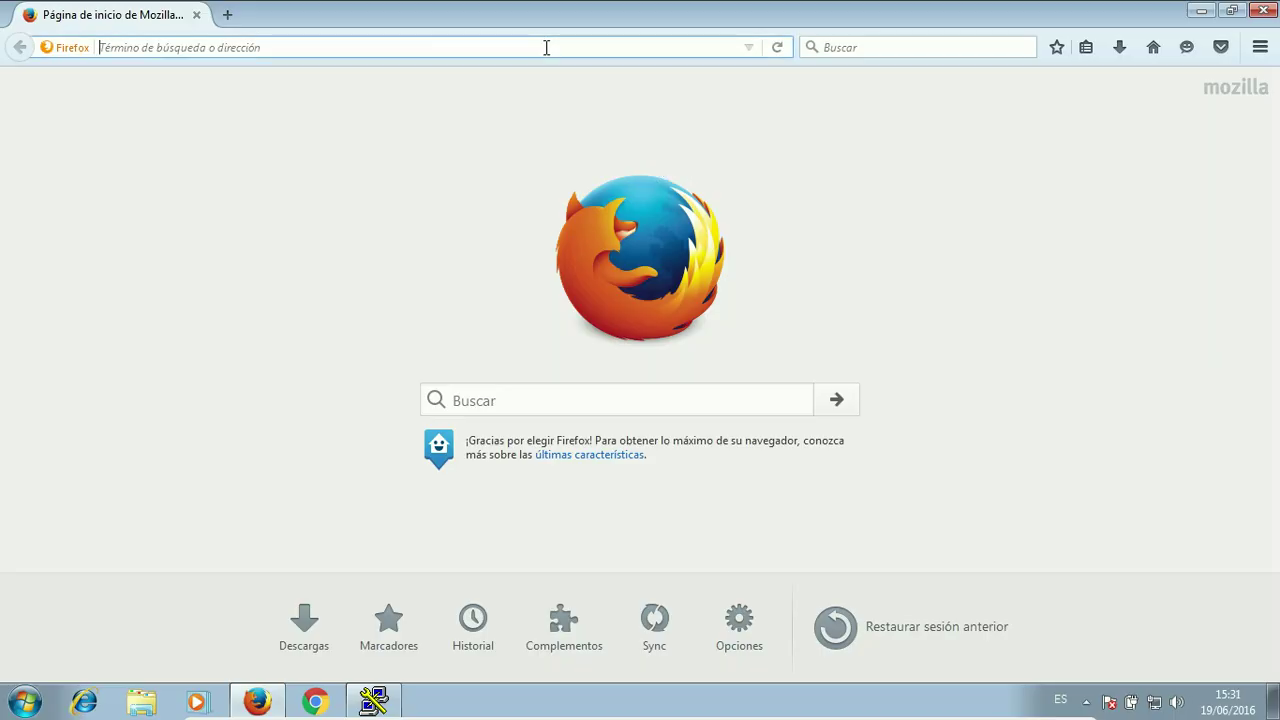
{"action": "type", "text": "192.168.1.112/"}
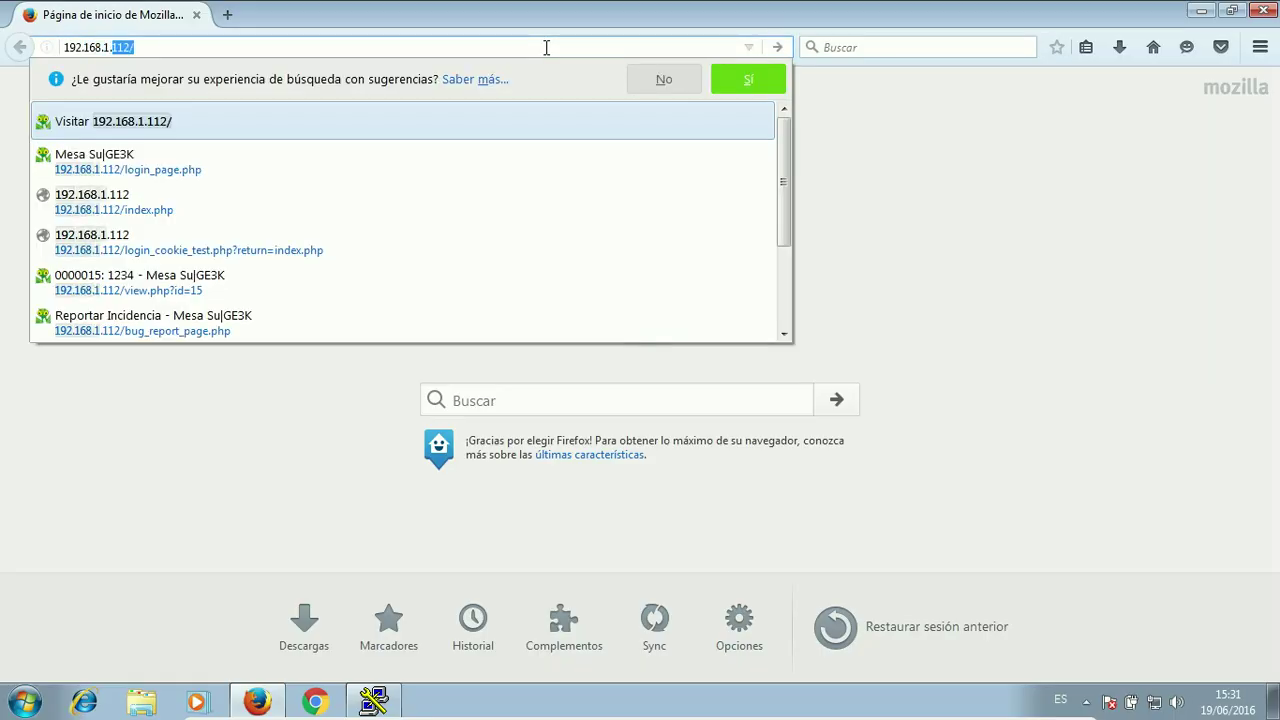
{"action": "key", "text": "Return"}
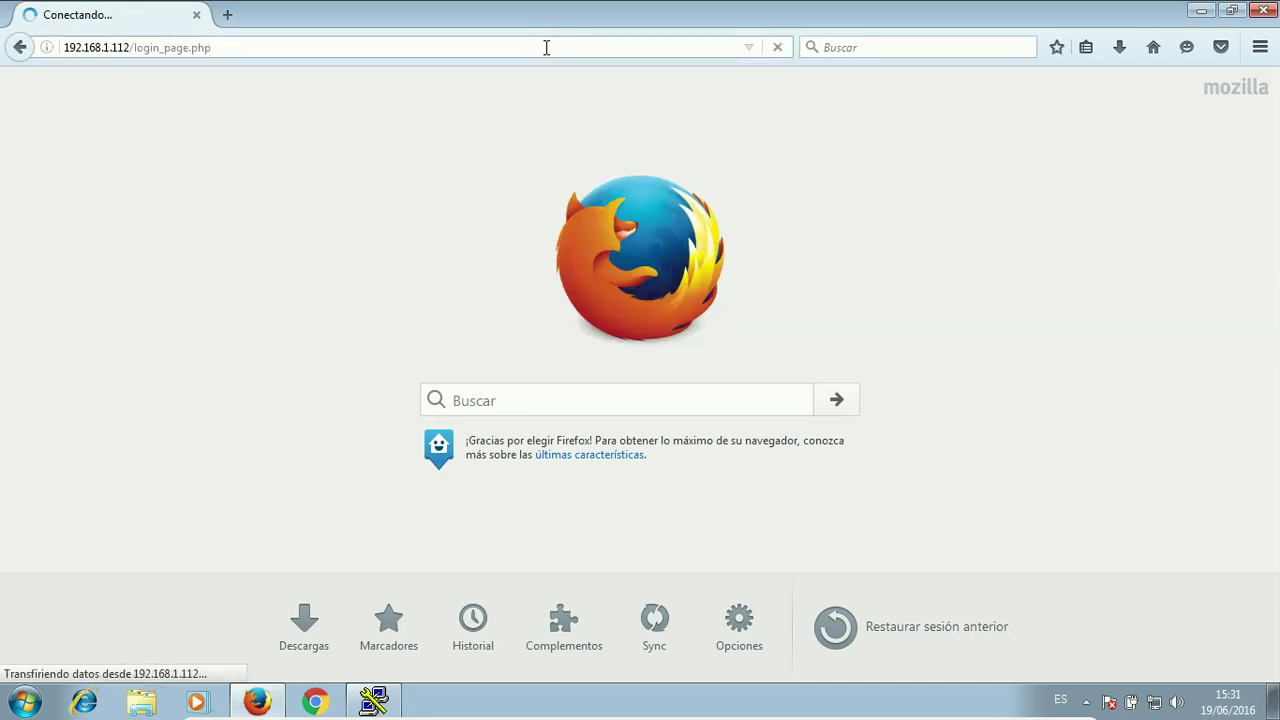
Log in to MantisBT as administrator with the account password and dismiss the offer to remember the credentials.
{"action": "type", "text": "admini"}
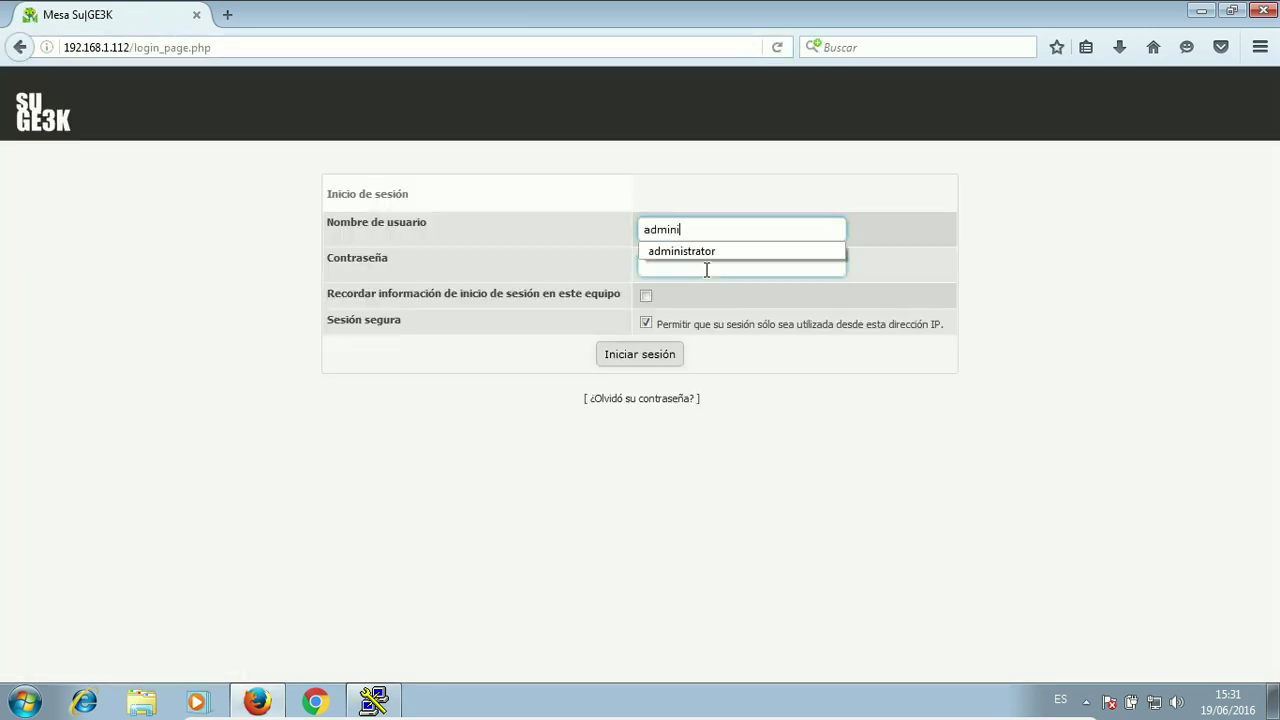
{"action": "key", "text": "Down"}
{"action": "key", "text": "Tab"}
{"action": "type", "text": "•••••••"}
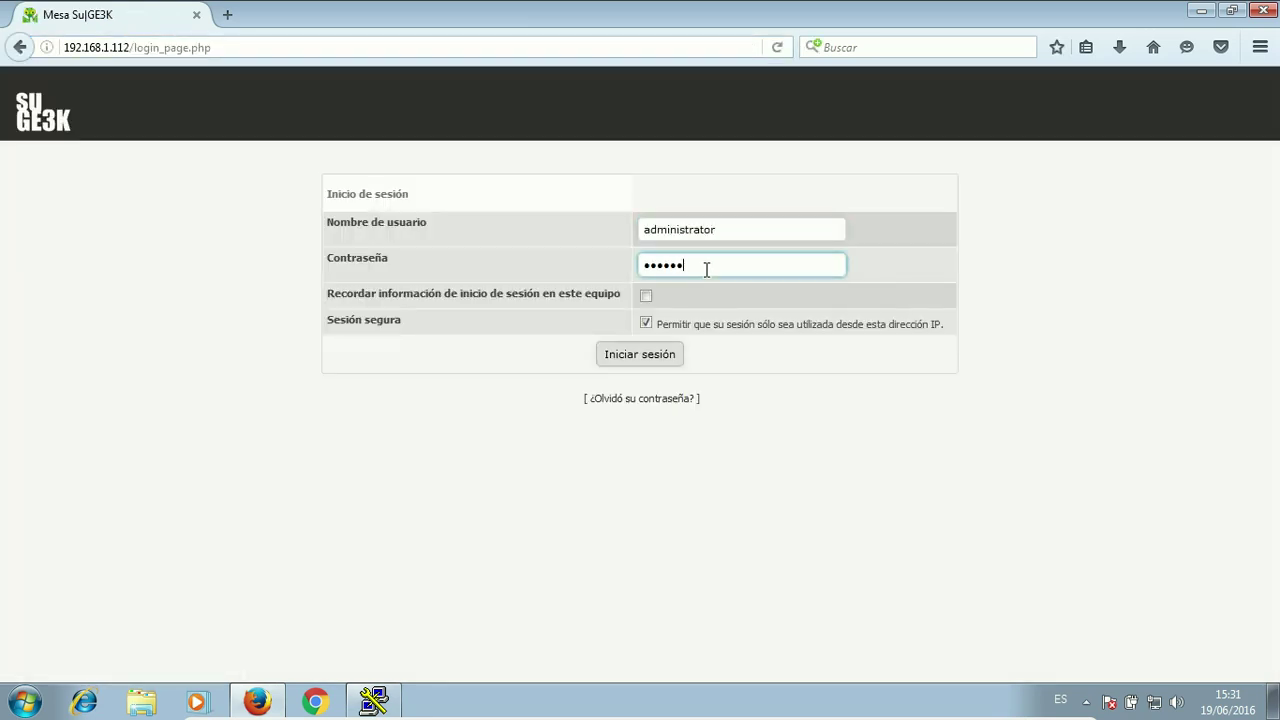
{"action": "type", "text": "••"}
{"action": "key", "text": "Return"}
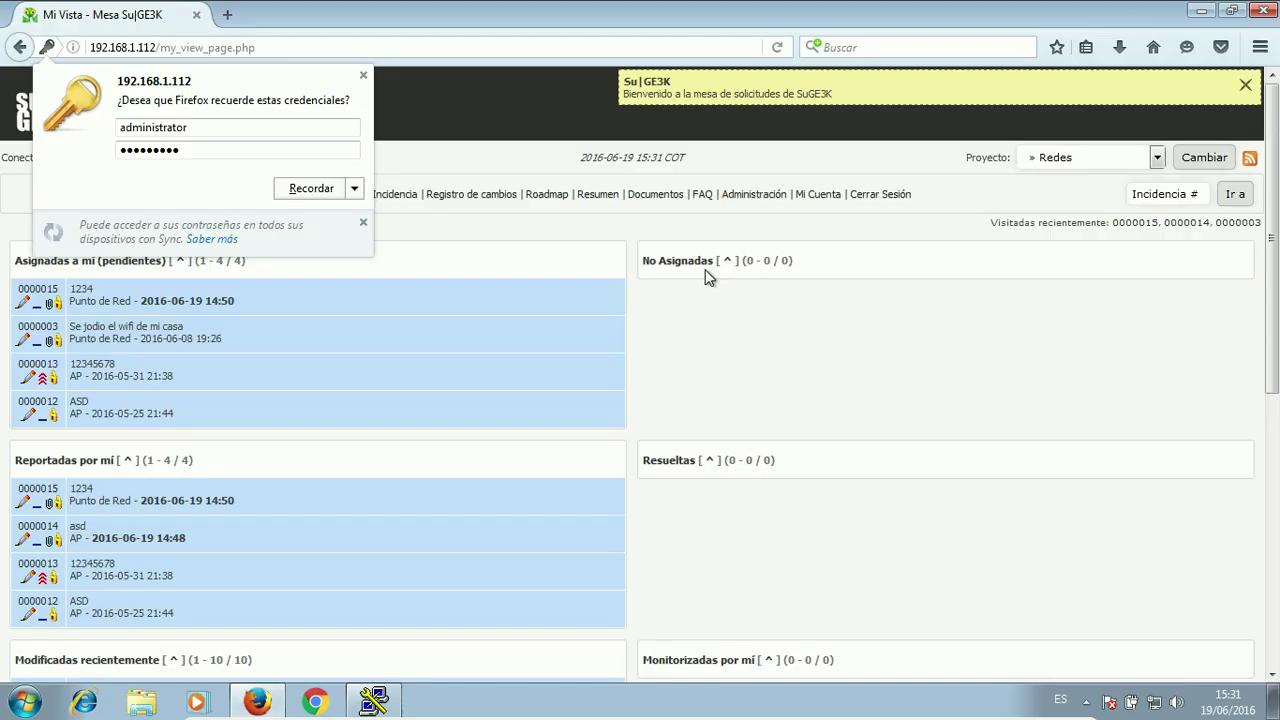
{"action": "left_click", "coordinate": [727, 384]}
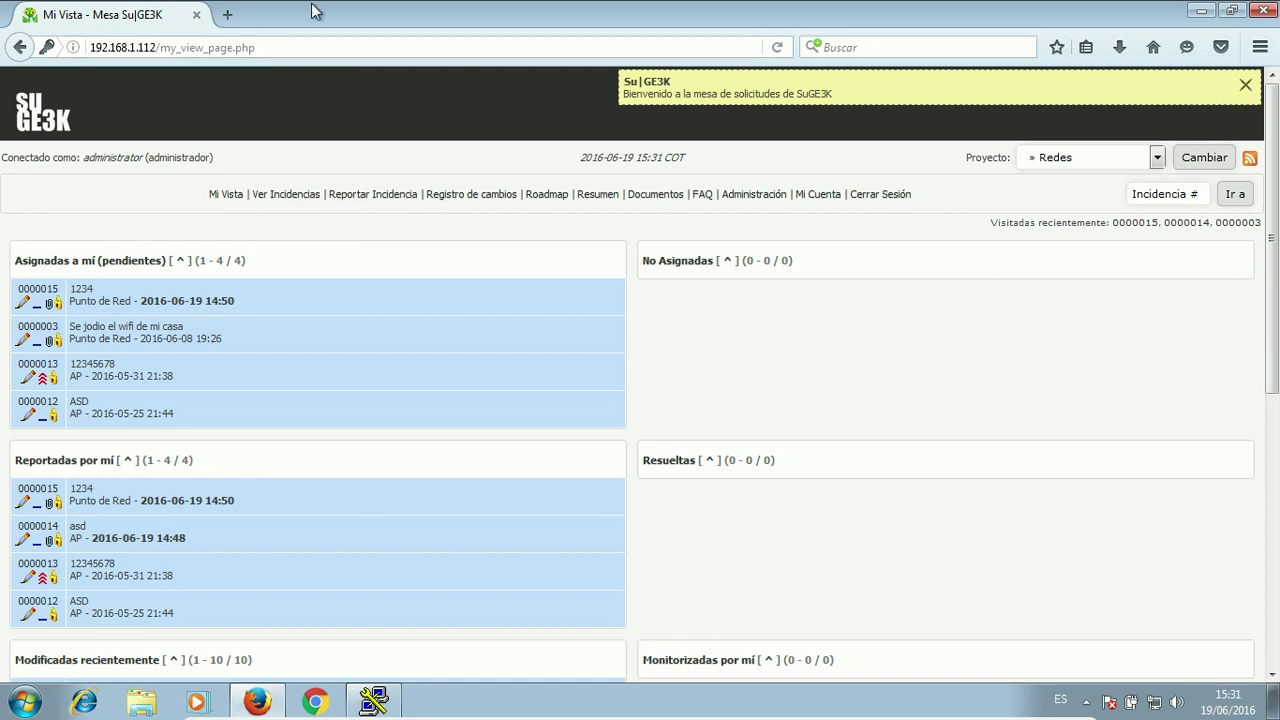
{"action": "mouse_move", "coordinate": [419, 712]}
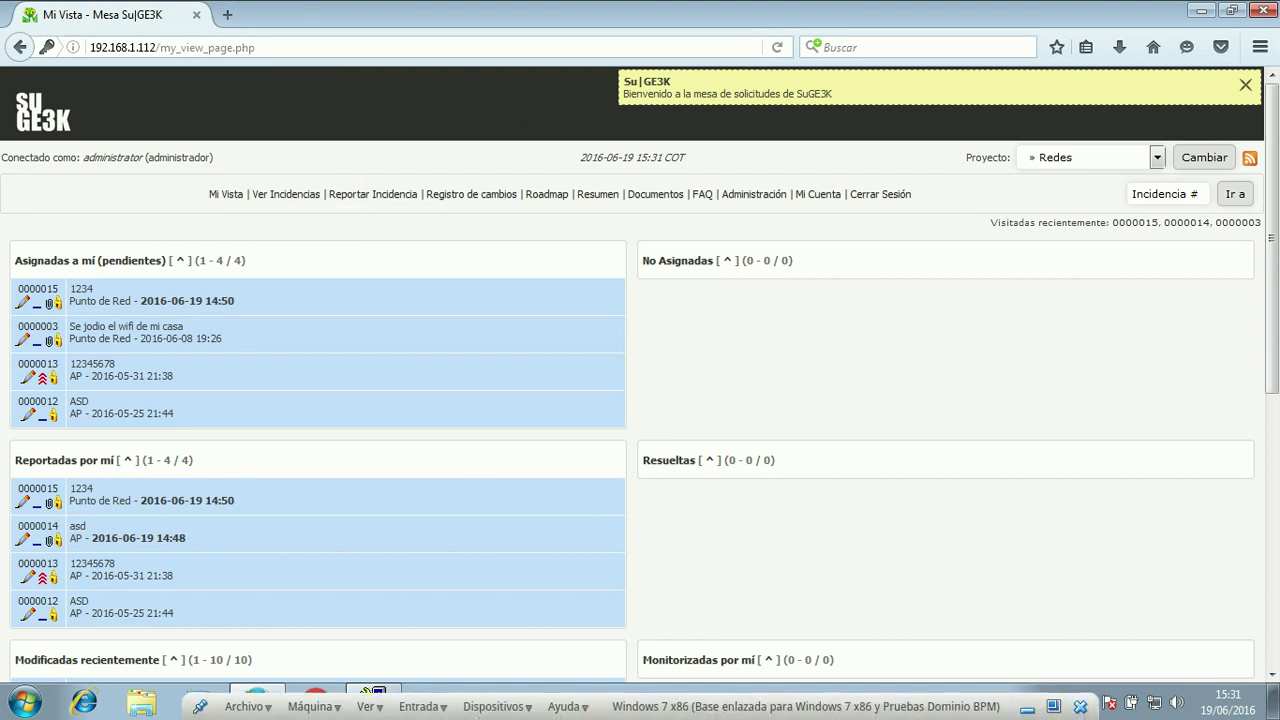
{"action": "left_click", "coordinate": [420, 707]}
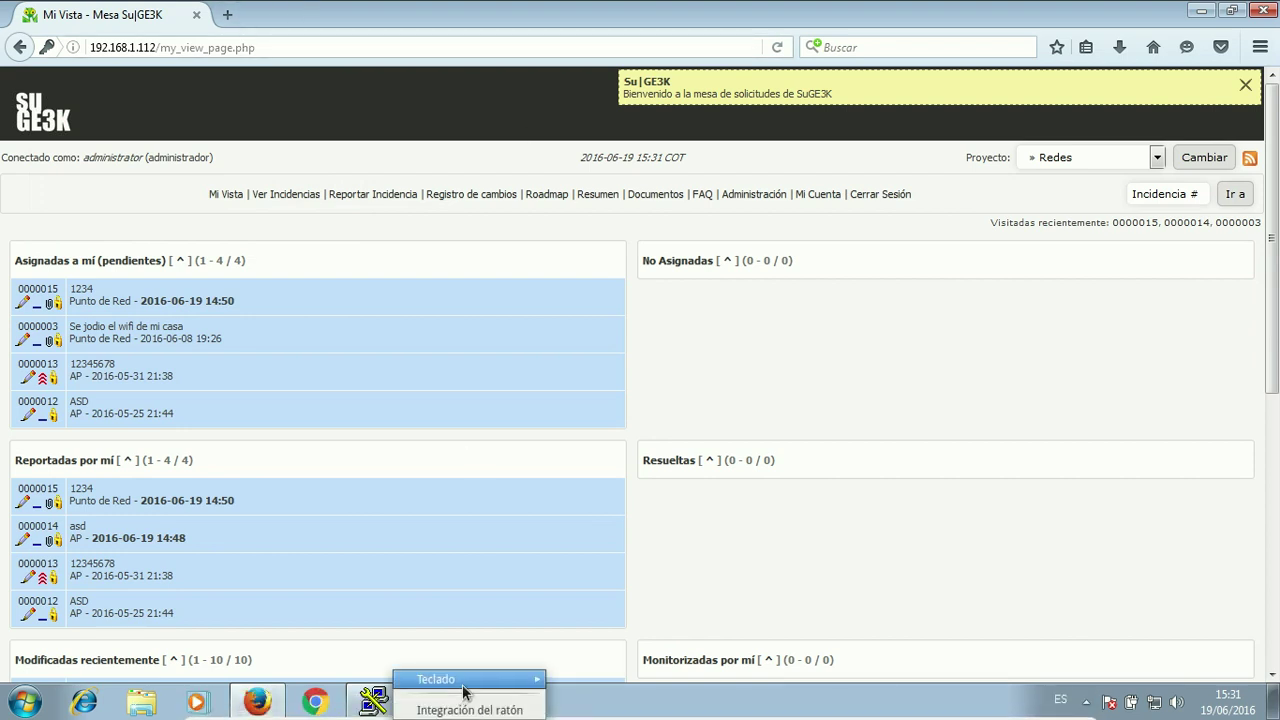
{"action": "mouse_move", "coordinate": [466, 688]}
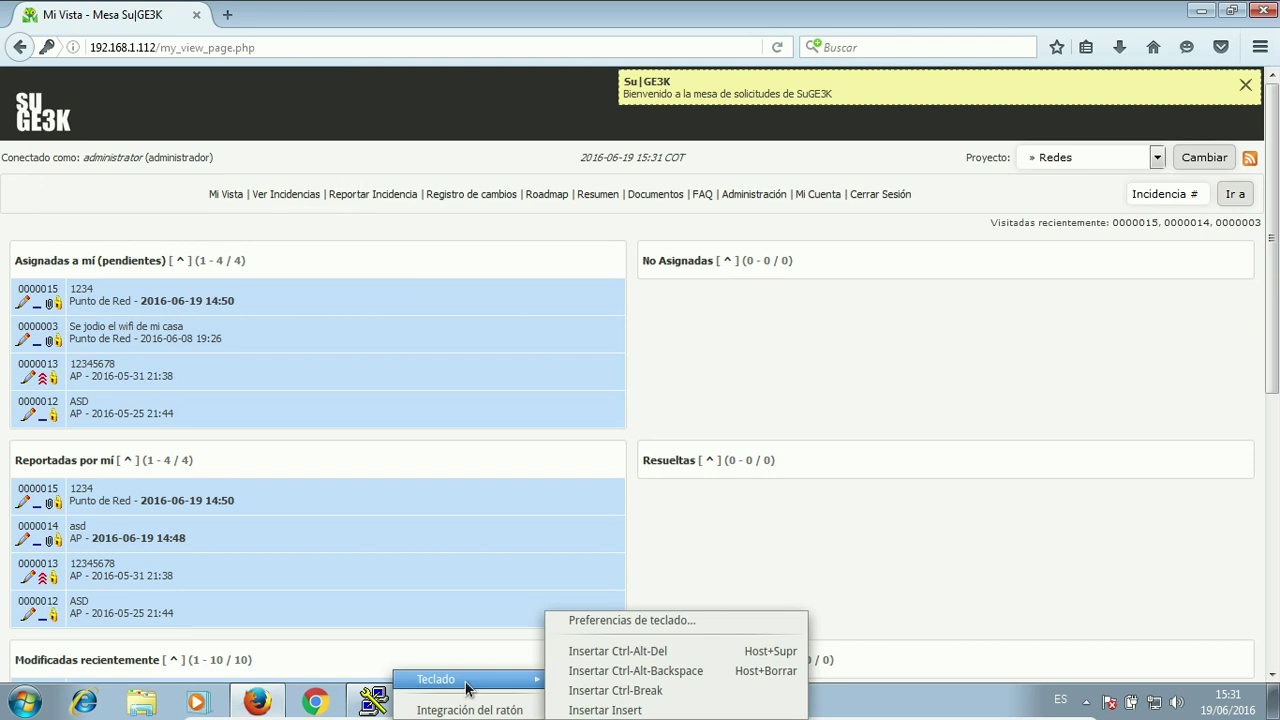
{"action": "left_click", "coordinate": [571, 550]}
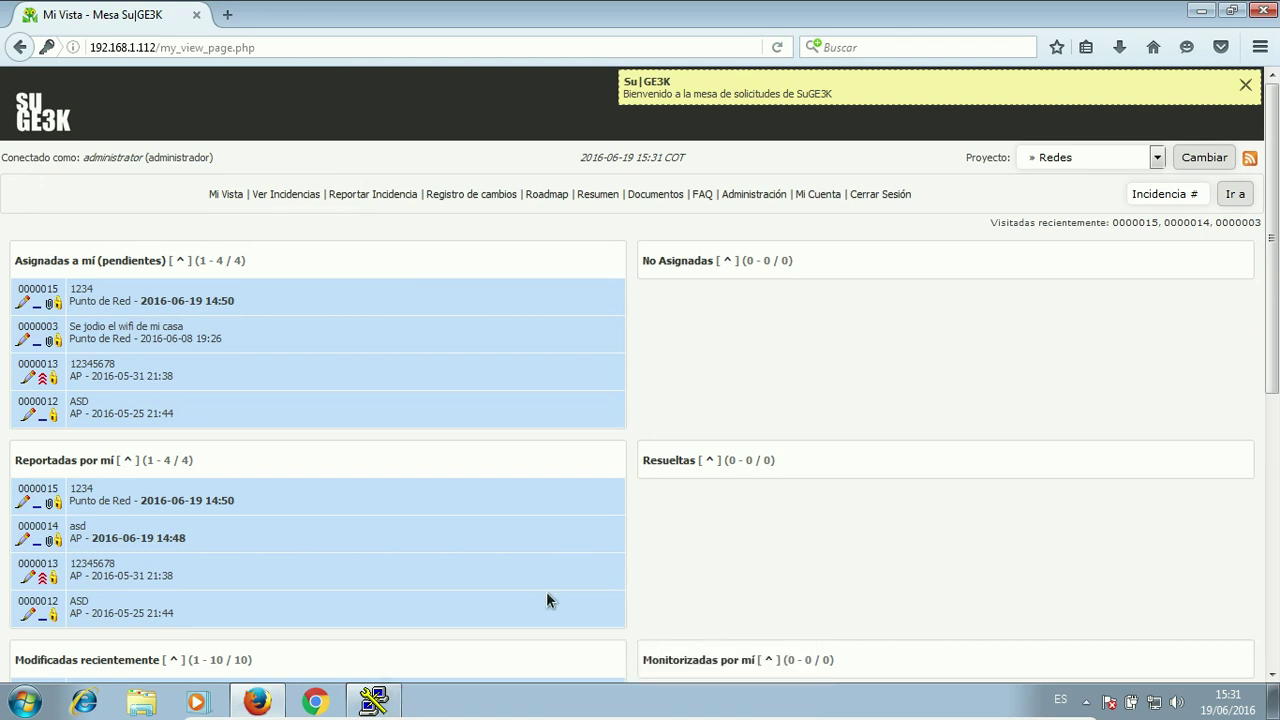
{"action": "mouse_move", "coordinate": [426, 713]}
{"action": "left_click", "coordinate": [373, 702]}
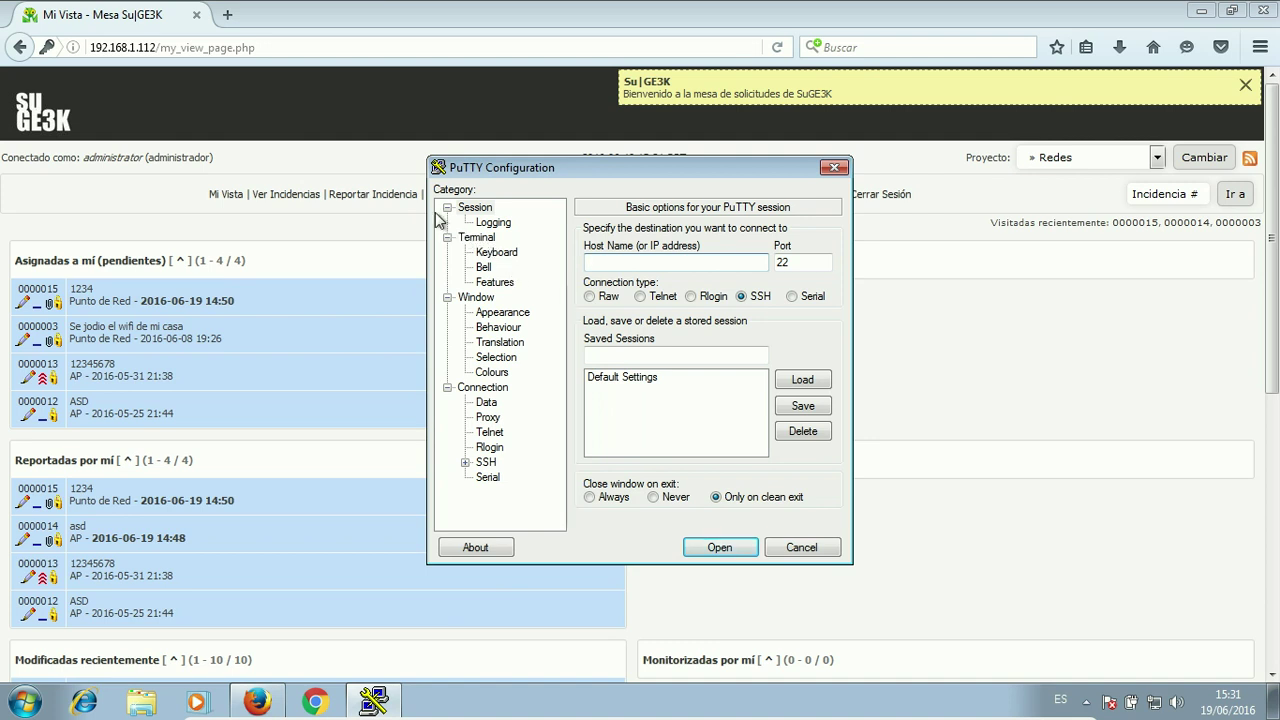
Open the incident report form and examine its Subir archivos section, opening the file picker and cancelling it.
{"action": "left_click", "coordinate": [401, 197]}
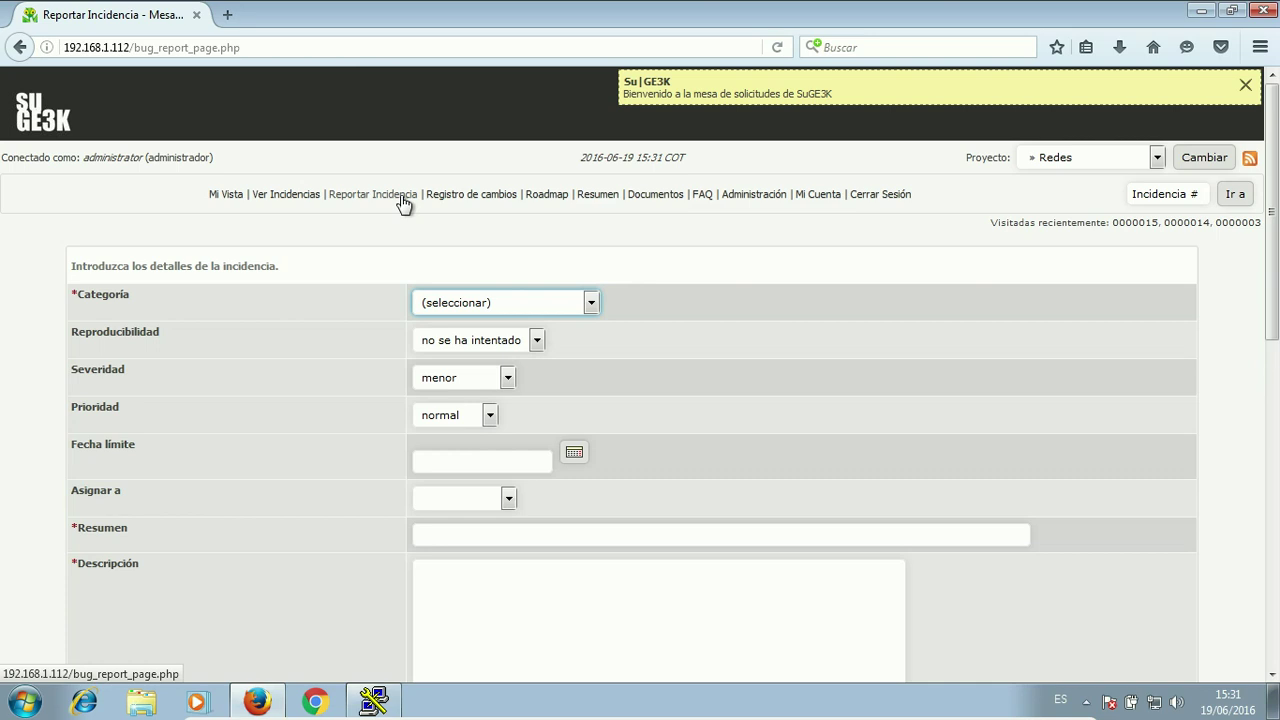
{"action": "scroll", "coordinate": [729, 316], "scroll_direction": "down", "scroll_amount": 5}
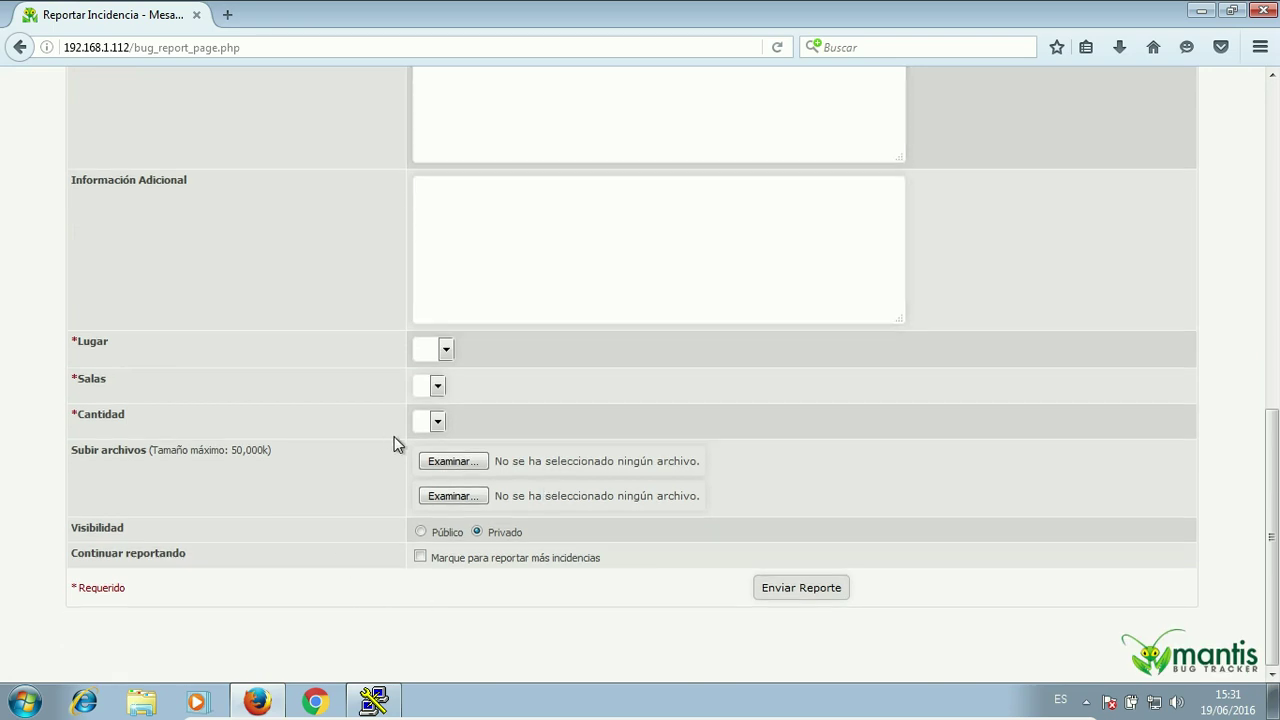
{"action": "left_click", "coordinate": [447, 462]}
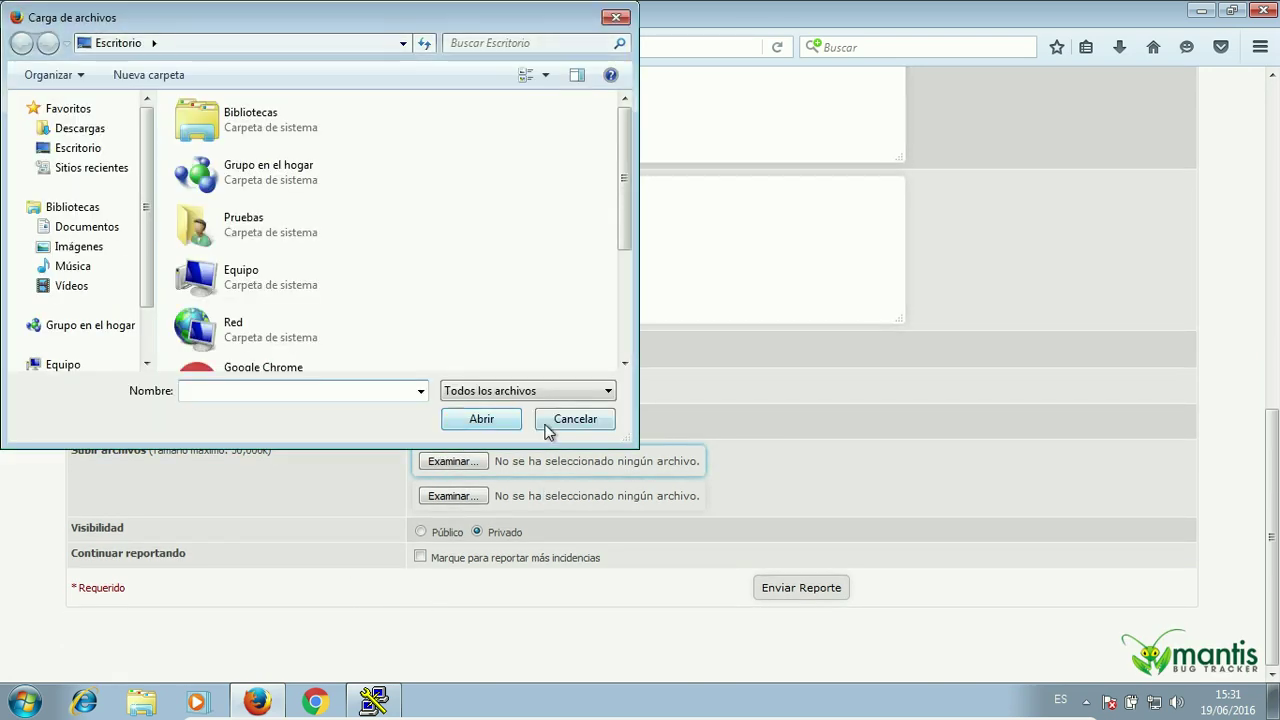
{"action": "left_click", "coordinate": [551, 430]}
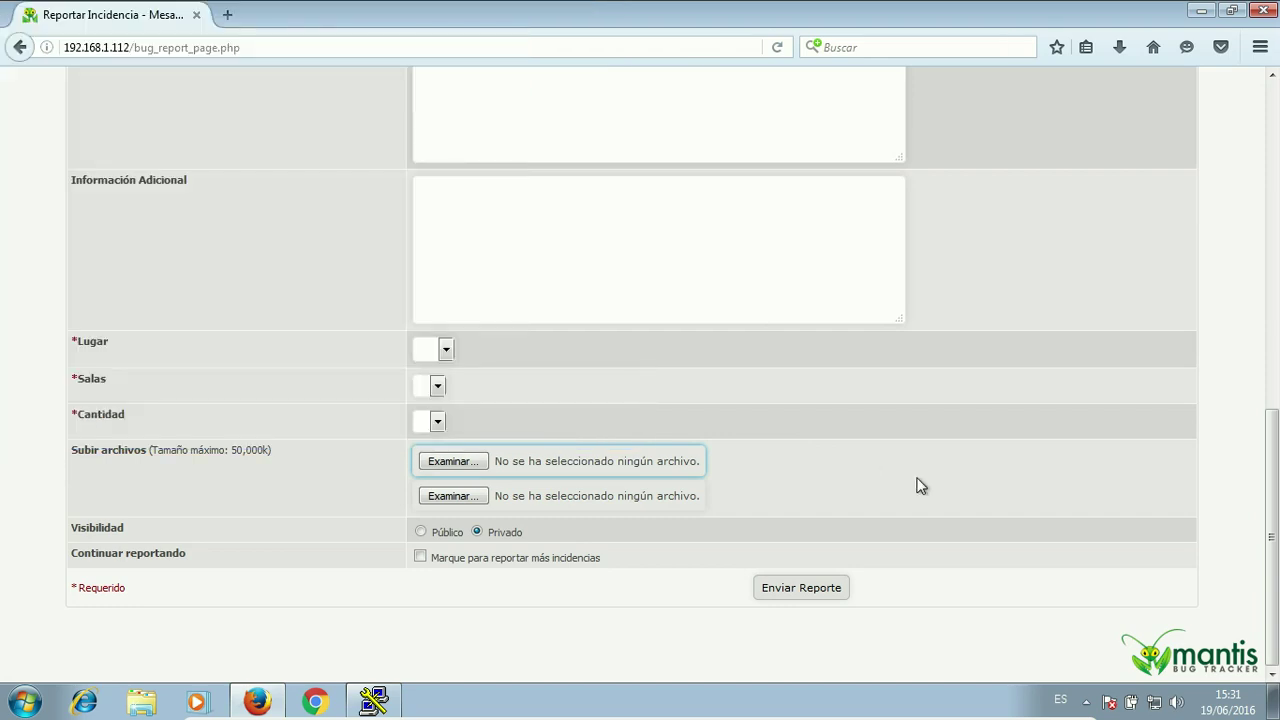
{"action": "scroll", "coordinate": [920, 485], "scroll_direction": "up", "scroll_amount": 10}
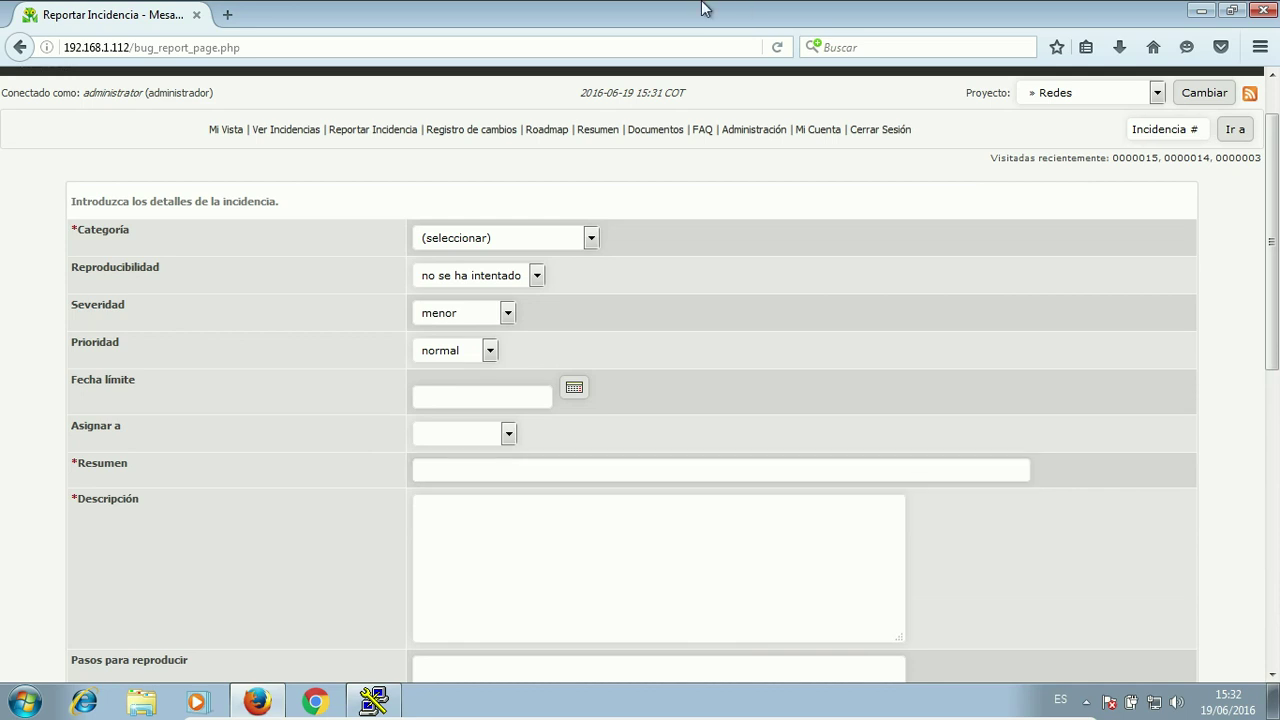
Install the Paste Picture 1.0 plugin from the available plugins in the MantisBT plugin administration.
{"action": "left_click", "coordinate": [745, 131]}
{"action": "left_click", "coordinate": [722, 234]}
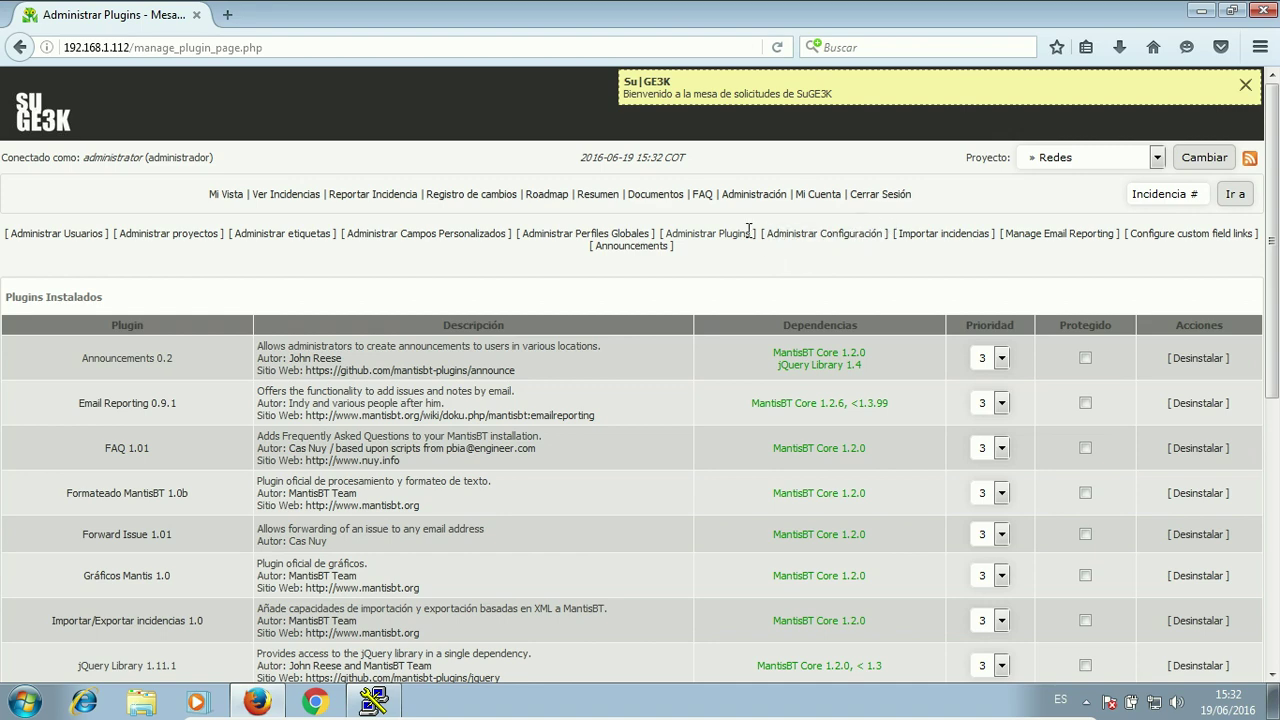
{"action": "scroll", "coordinate": [724, 292], "scroll_direction": "down", "scroll_amount": 5}
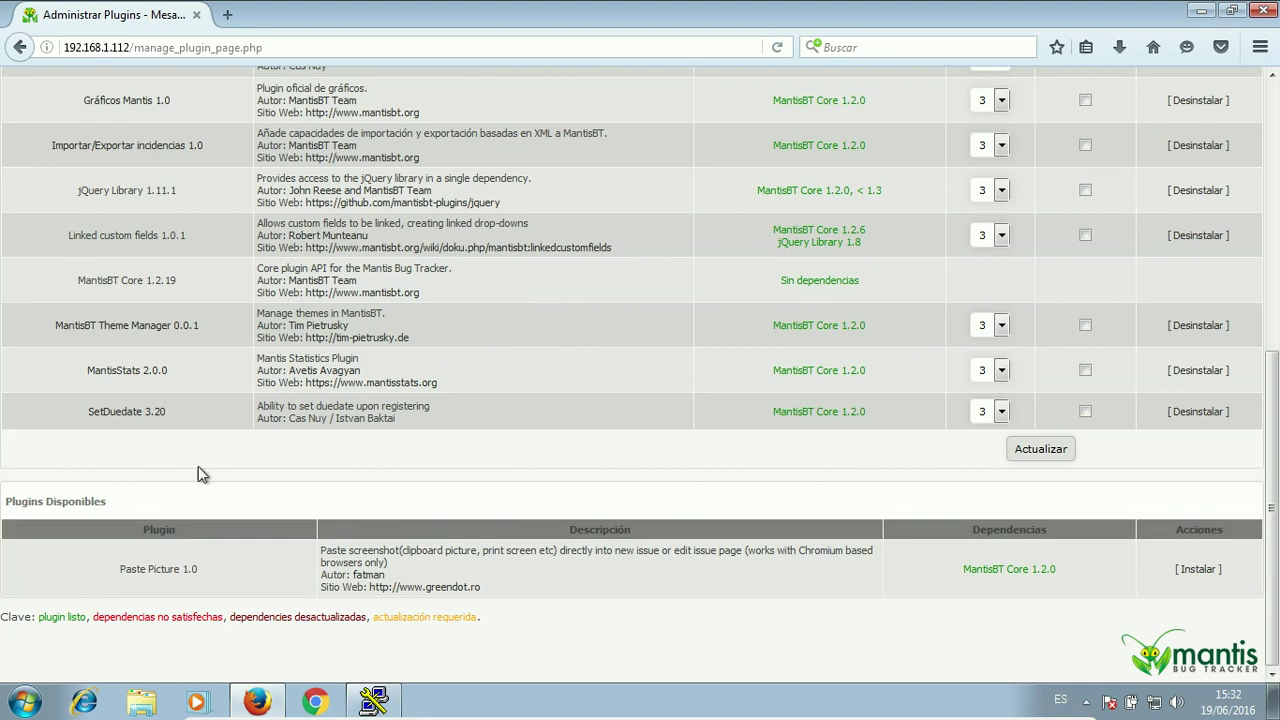
{"action": "left_click", "coordinate": [1201, 572]}
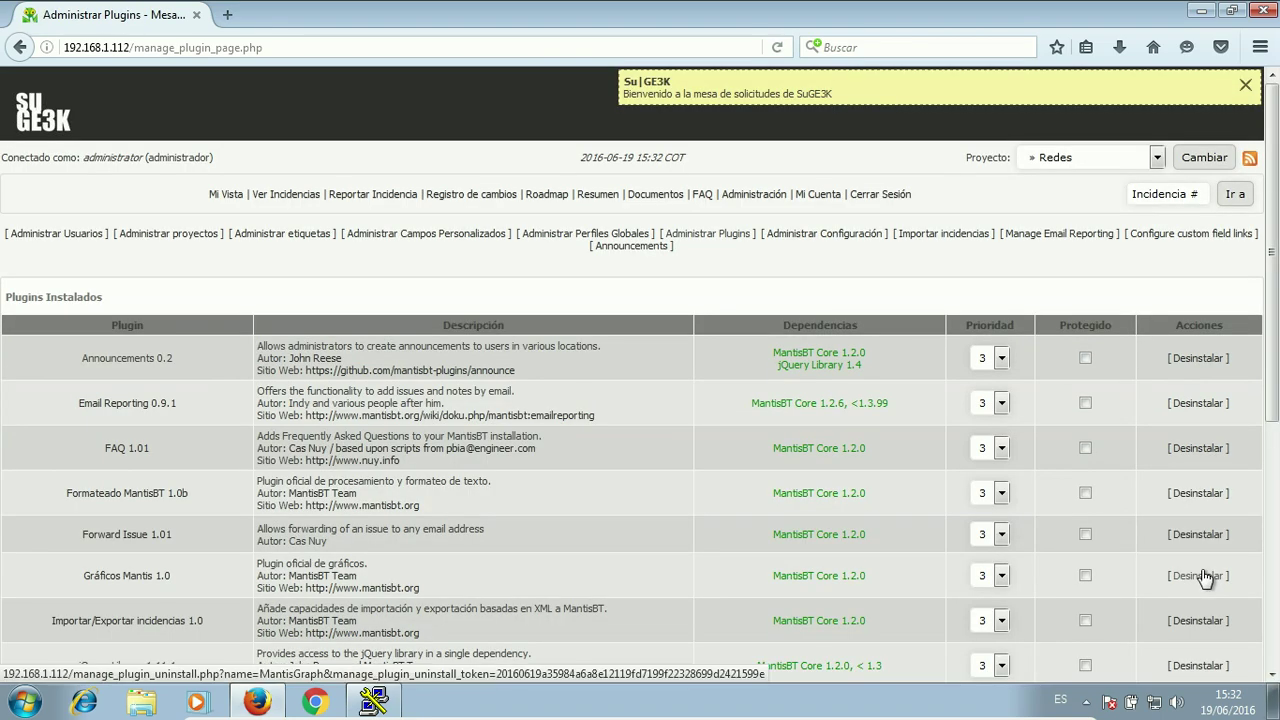
Start a new incident report with category Punto de Red, reproducibility a veces, and assign it to administrator.
{"action": "left_click", "coordinate": [370, 200]}
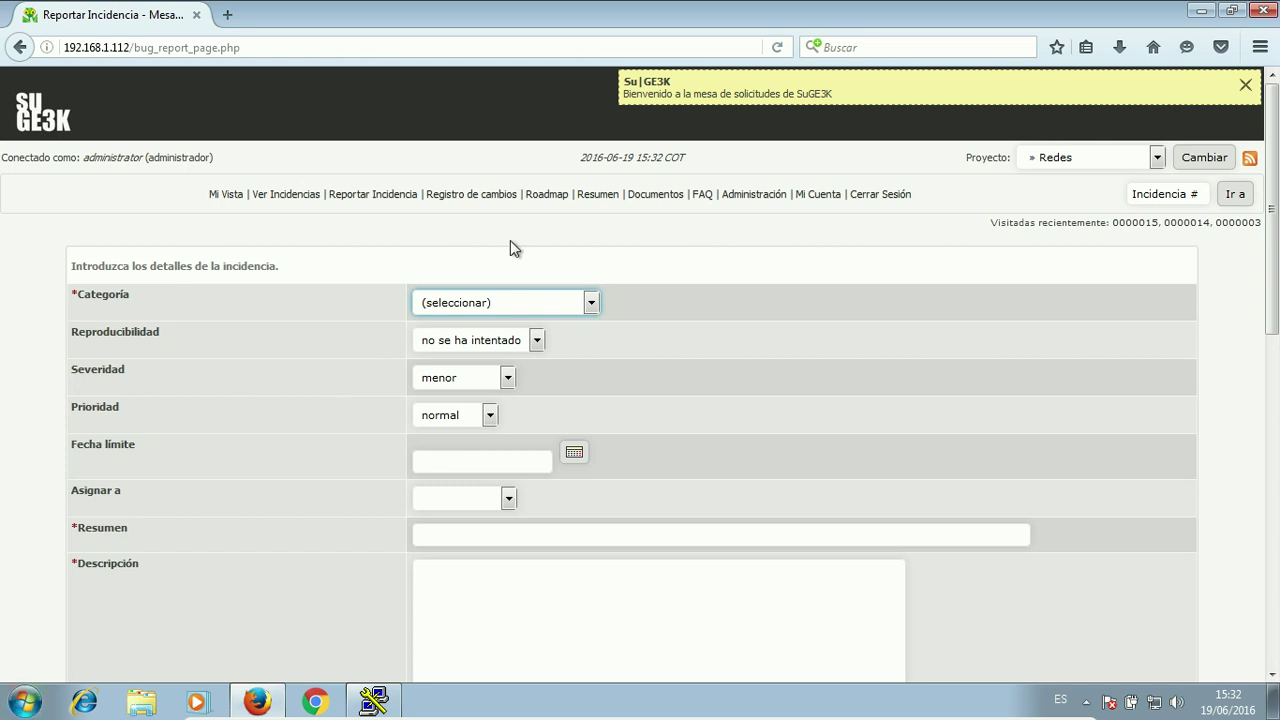
{"action": "left_click", "coordinate": [514, 303]}
{"action": "left_click", "coordinate": [487, 347]}
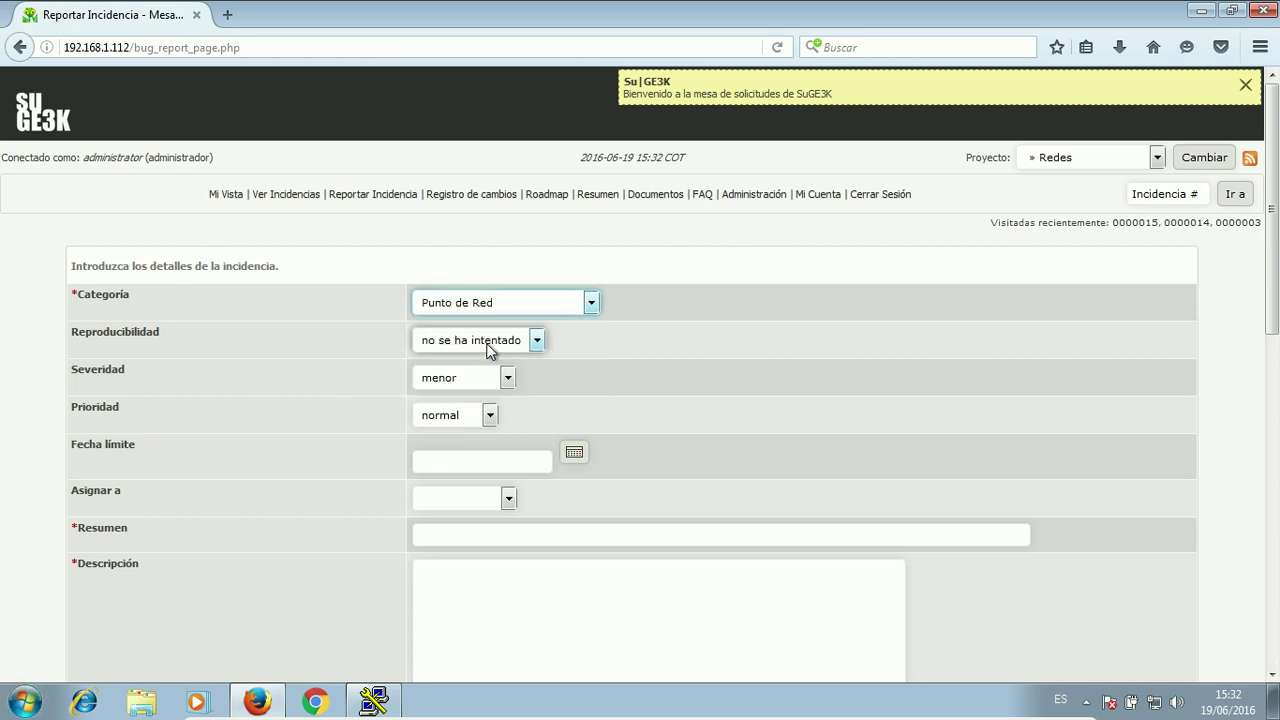
{"action": "left_click", "coordinate": [488, 344]}
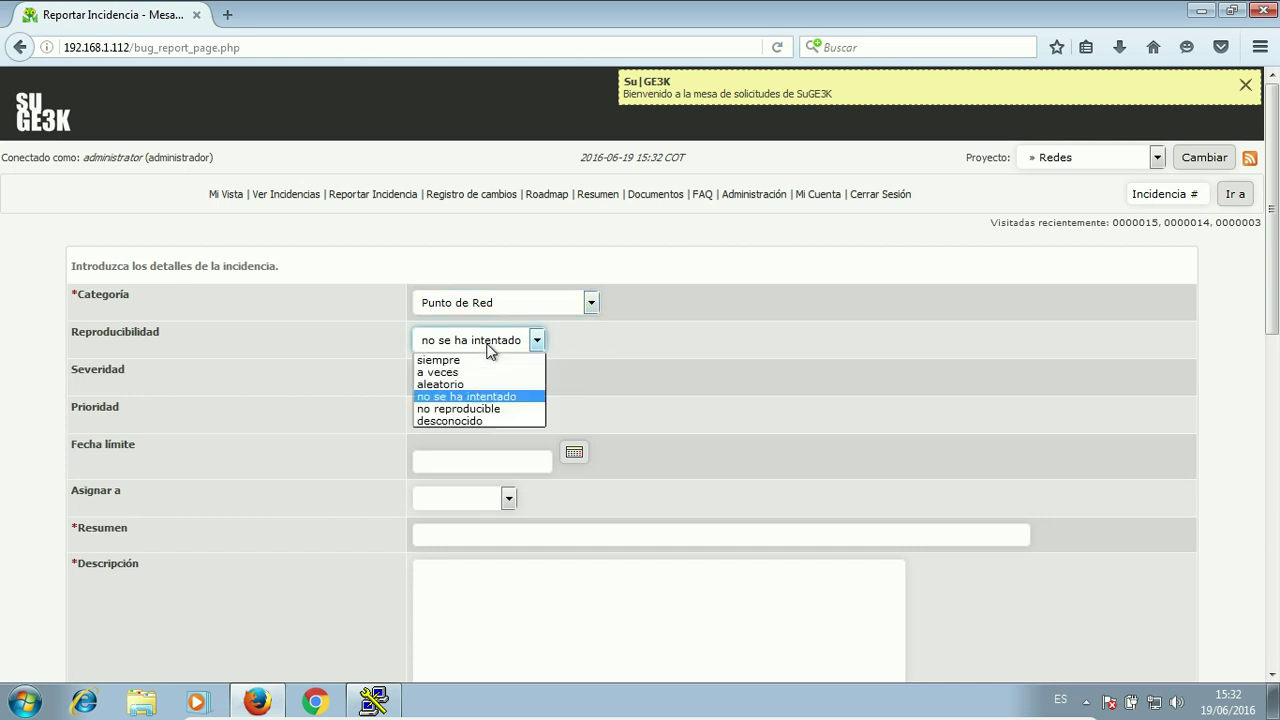
{"action": "left_click", "coordinate": [483, 370]}
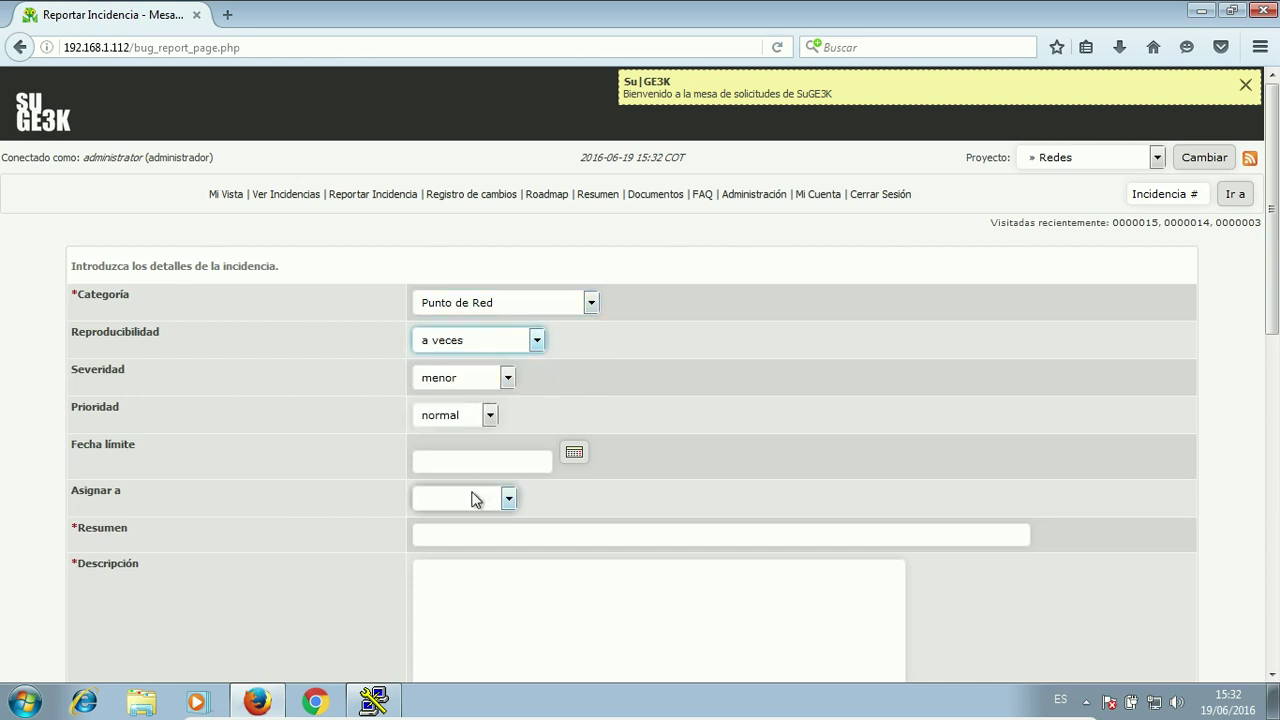
{"action": "left_click", "coordinate": [472, 500]}
{"action": "left_click", "coordinate": [472, 525]}
Enter "Imagen Pegada" as both the summary and the description of the incident.
{"action": "left_click", "coordinate": [465, 528]}
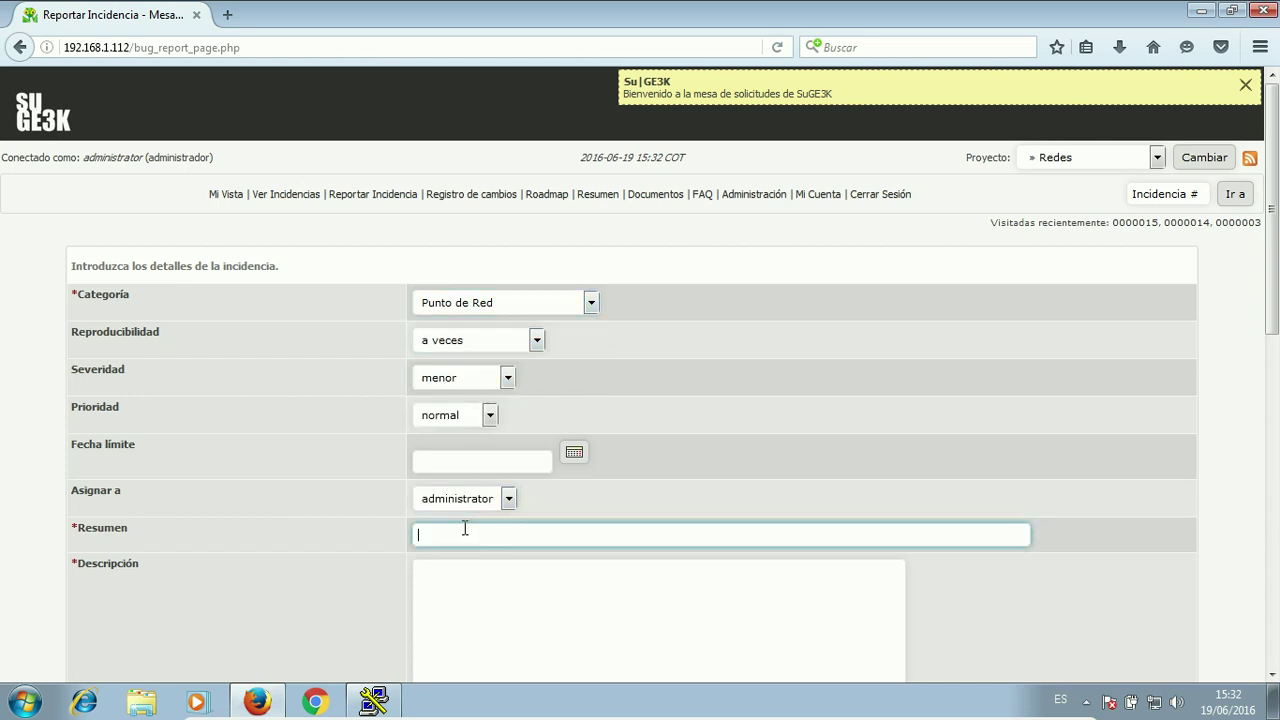
{"action": "type", "text": "Imagen Pegada"}
{"action": "left_click", "coordinate": [244, 525]}
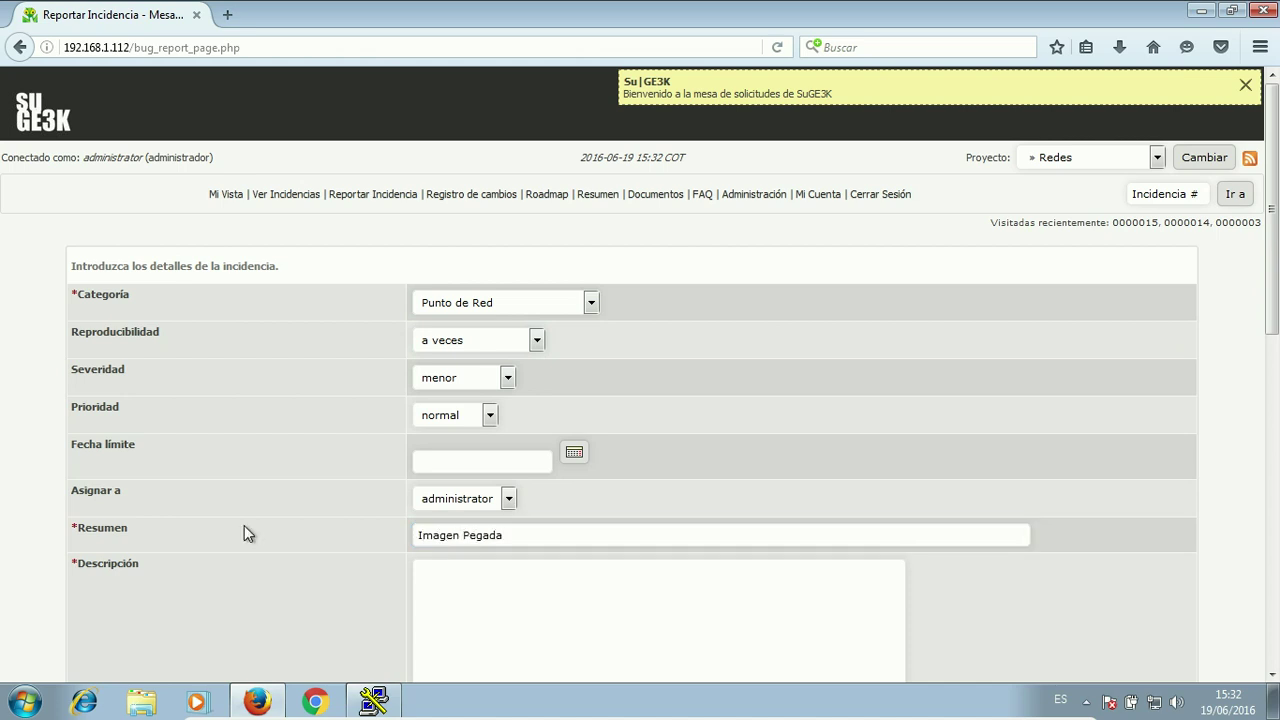
{"action": "left_click", "coordinate": [536, 574]}
{"action": "type", "text": "Imagen Pegada"}
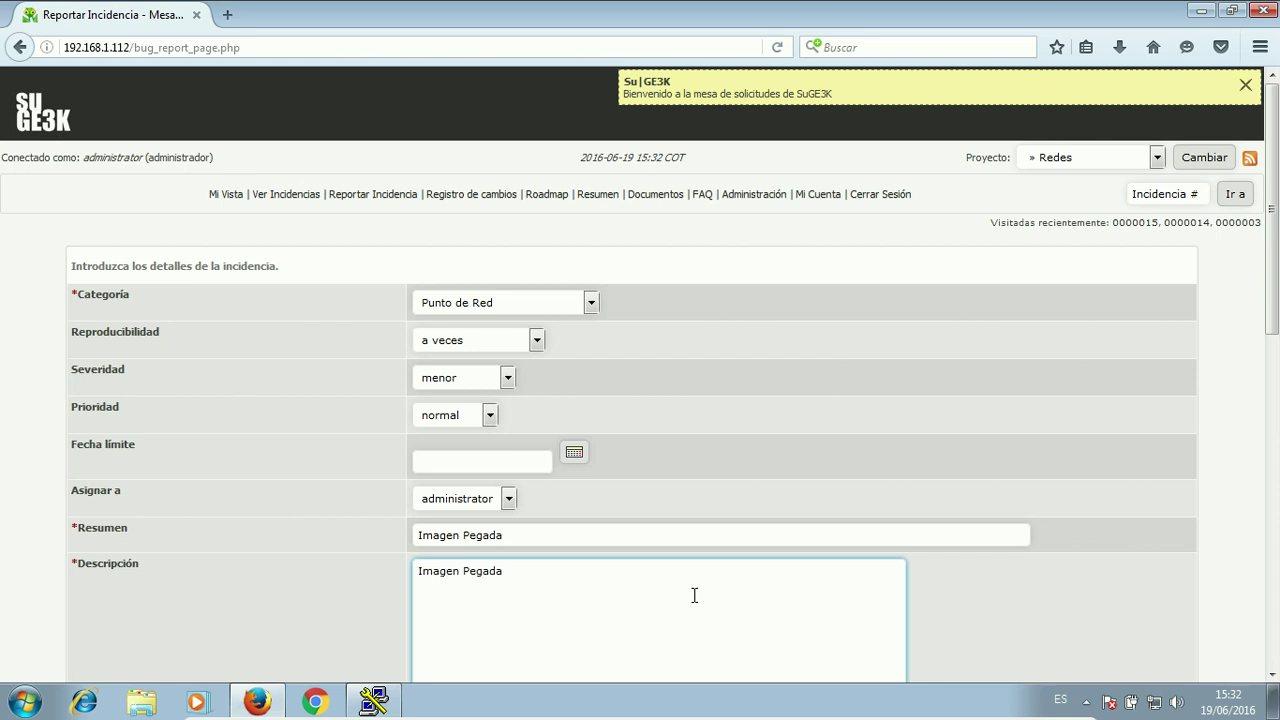
Check the Subir archivos section of the incident form for an image paste box.
{"action": "left_click", "coordinate": [768, 491]}
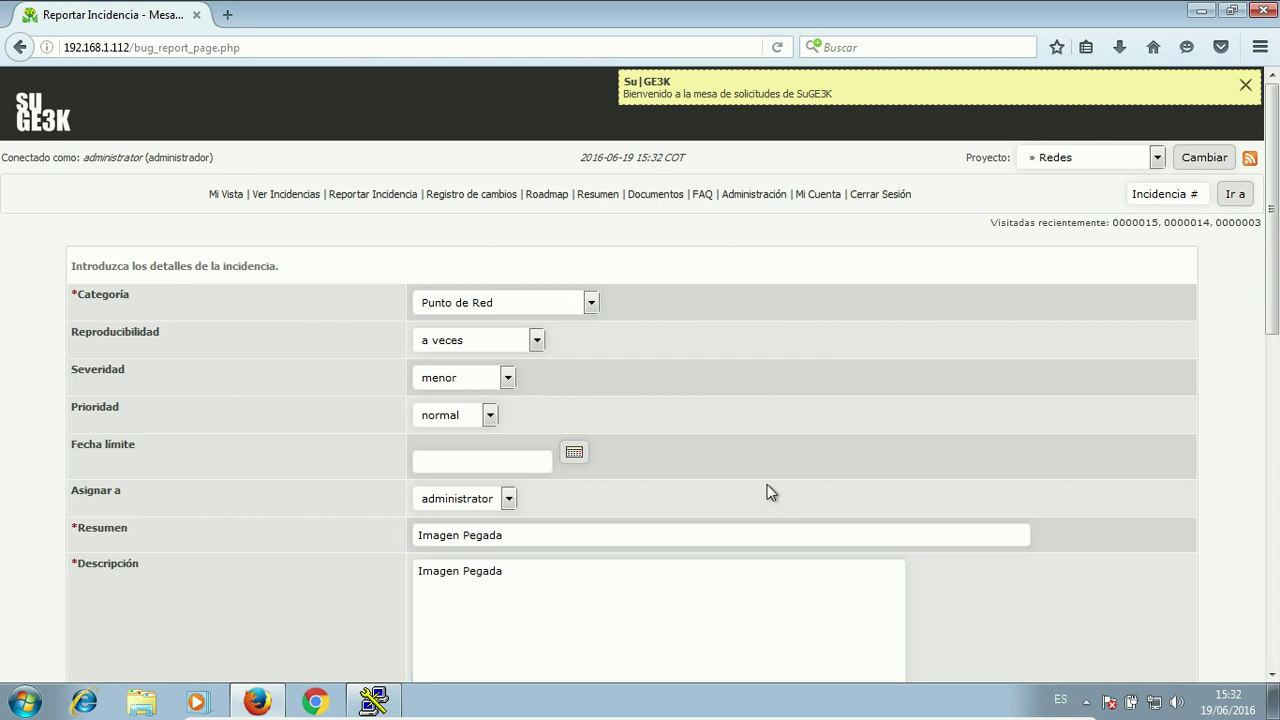
{"action": "scroll", "coordinate": [768, 491], "scroll_direction": "down", "scroll_amount": 4}
{"action": "scroll", "coordinate": [766, 486], "scroll_direction": "down", "scroll_amount": 3}
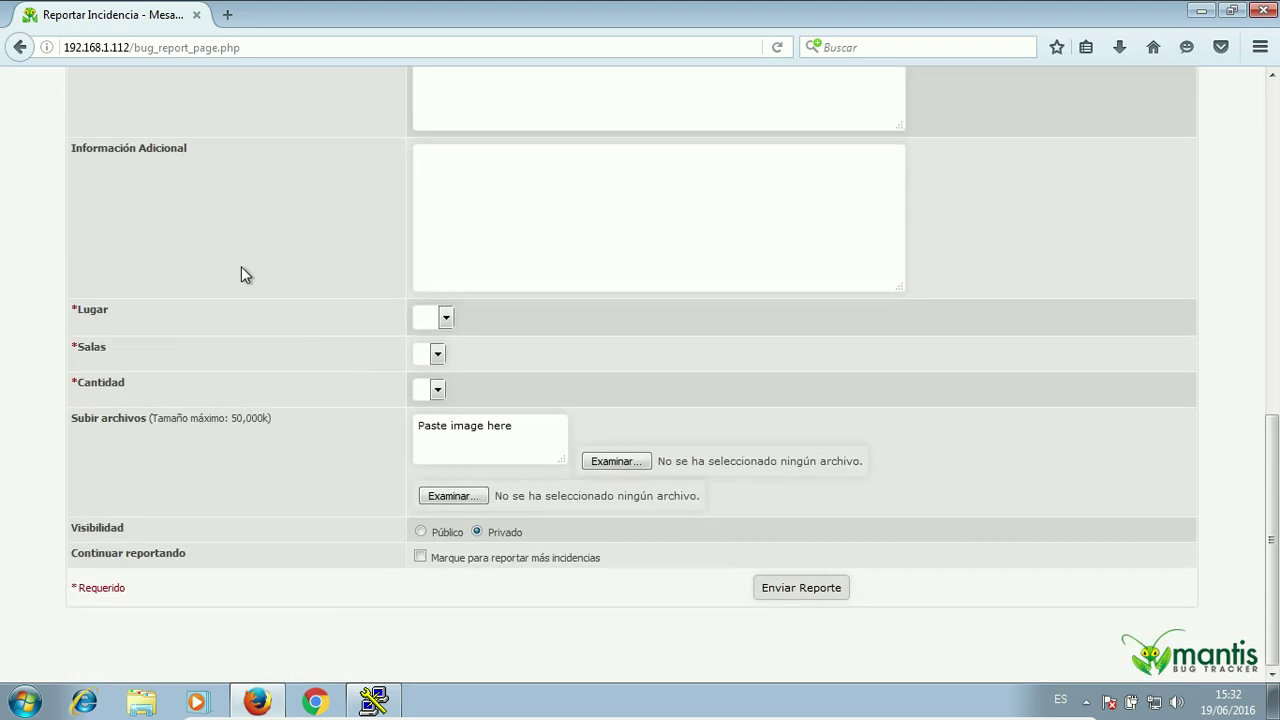
Set the incident's Lugar to A, Salas to Sala Juntas and Cantidad to A.
{"action": "left_click", "coordinate": [446, 318]}
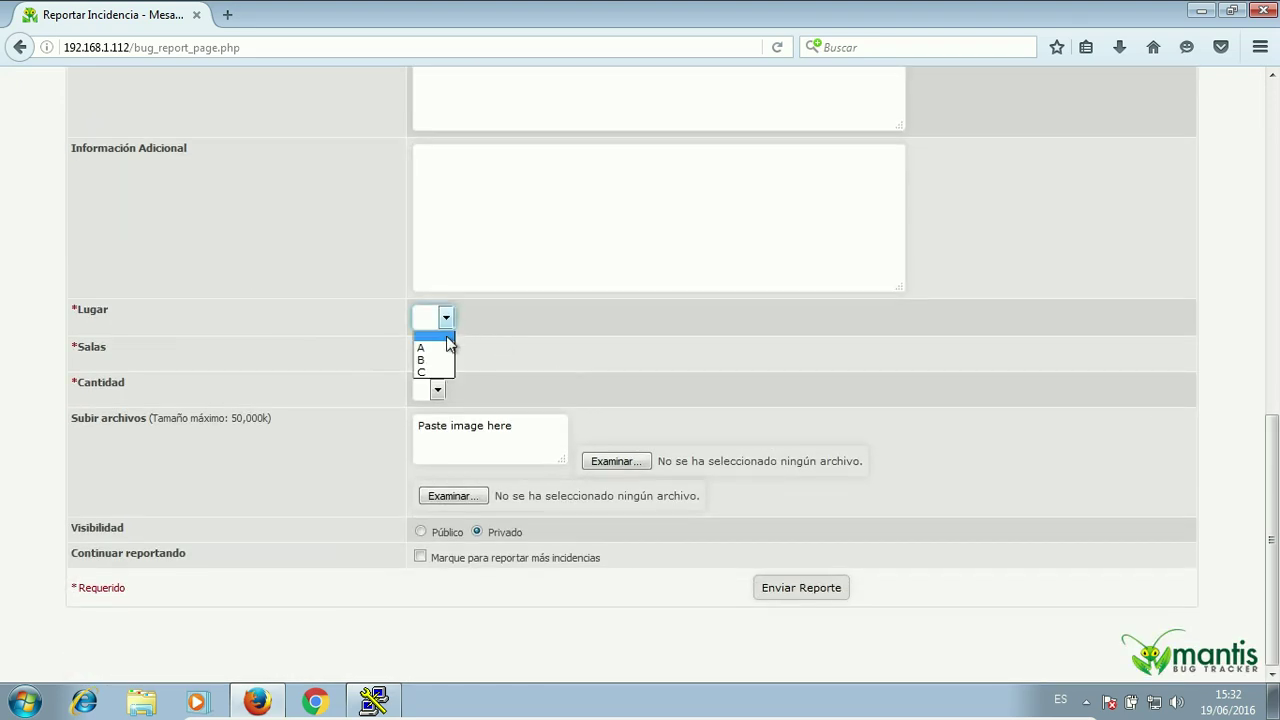
{"action": "left_click", "coordinate": [447, 339]}
{"action": "left_click", "coordinate": [445, 320]}
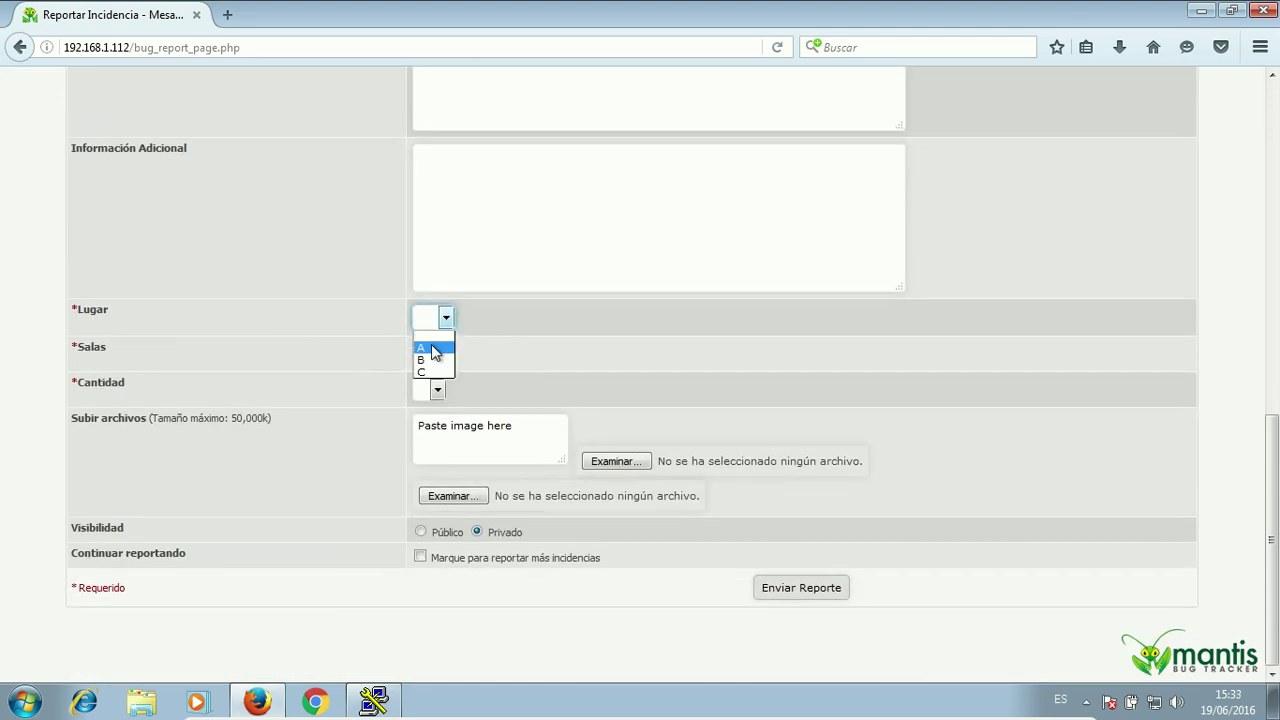
{"action": "left_click", "coordinate": [431, 347]}
{"action": "left_click", "coordinate": [431, 355]}
{"action": "left_click", "coordinate": [434, 372]}
{"action": "left_click", "coordinate": [440, 392]}
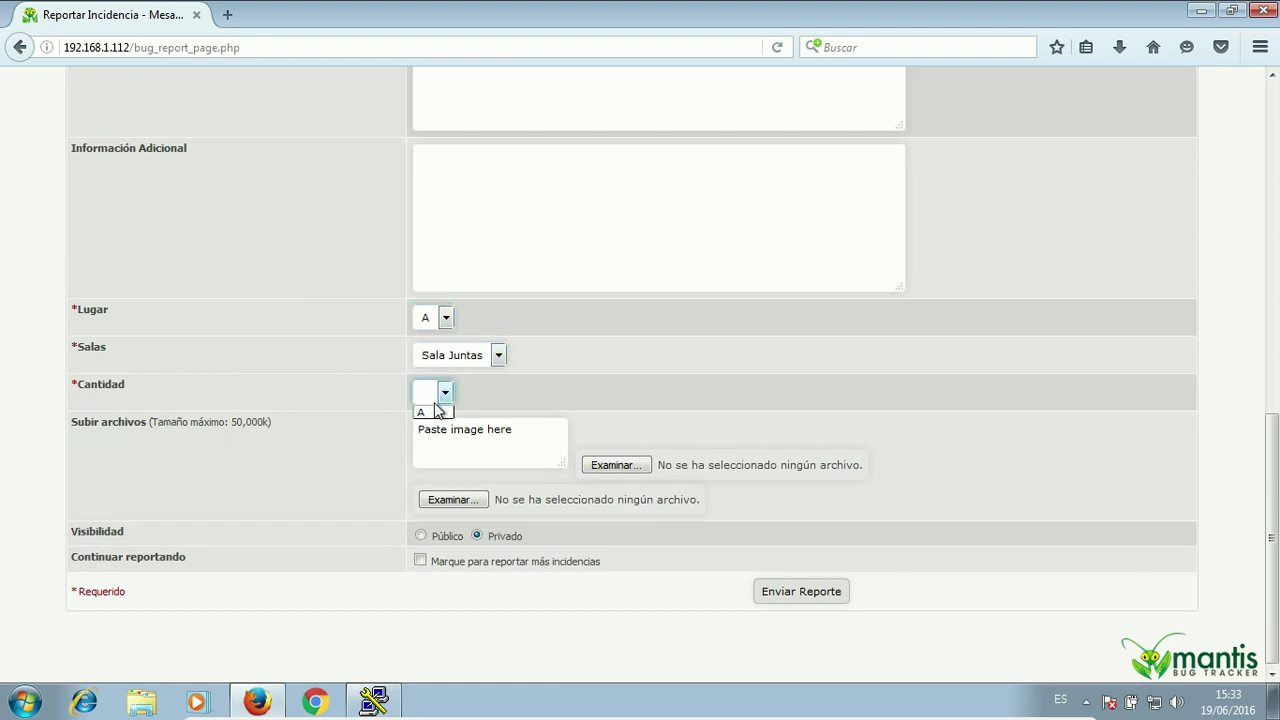
{"action": "left_click", "coordinate": [434, 411]}
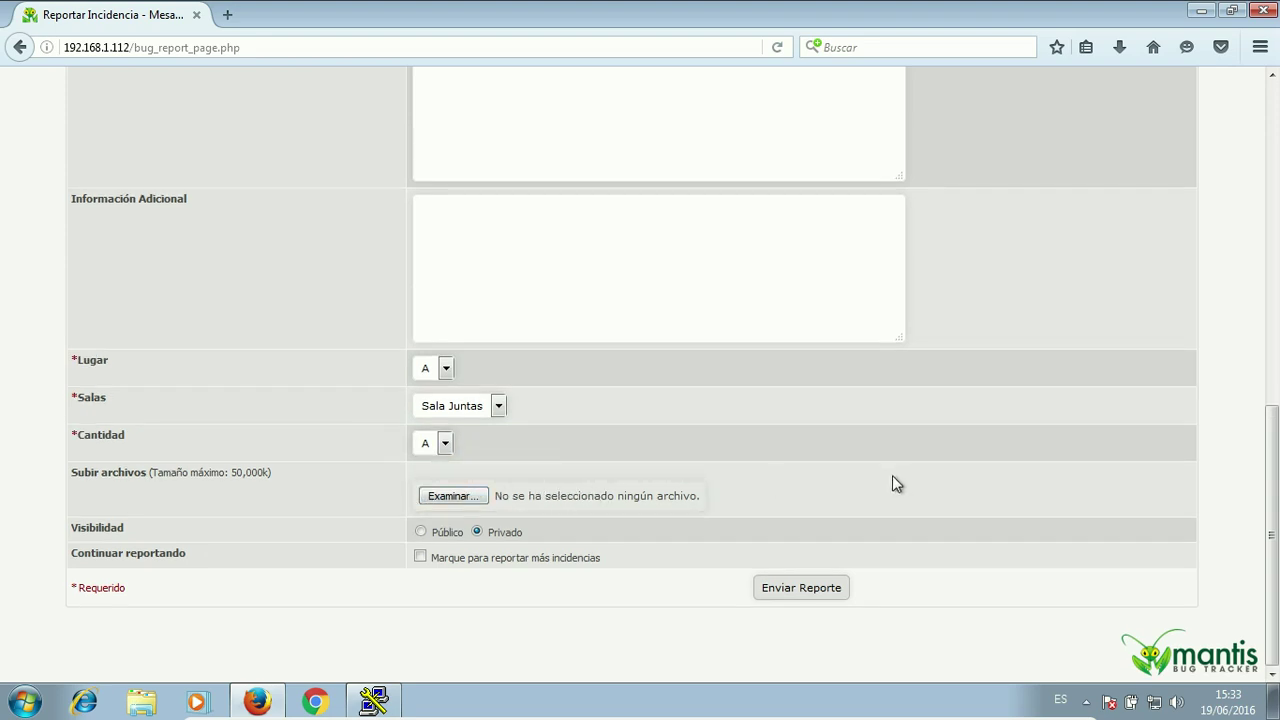
Submit the incident report with the pasted image.
{"action": "scroll", "coordinate": [892, 476], "scroll_direction": "up", "scroll_amount": 10}
{"action": "scroll", "coordinate": [892, 476], "scroll_direction": "down", "scroll_amount": 10}
{"action": "left_click", "coordinate": [787, 588]}
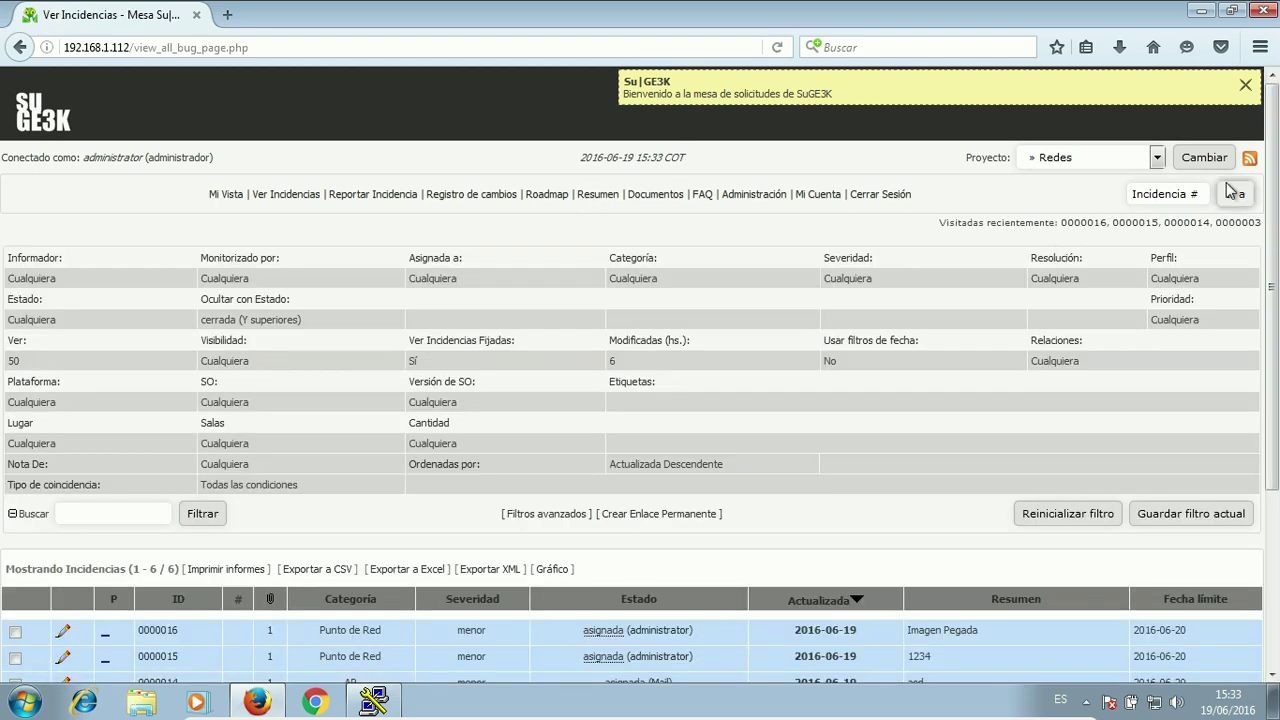
Open incident 16 by its number and check the pasted image among its attached files.
{"action": "left_click", "coordinate": [1196, 191]}
{"action": "type", "text": "16"}
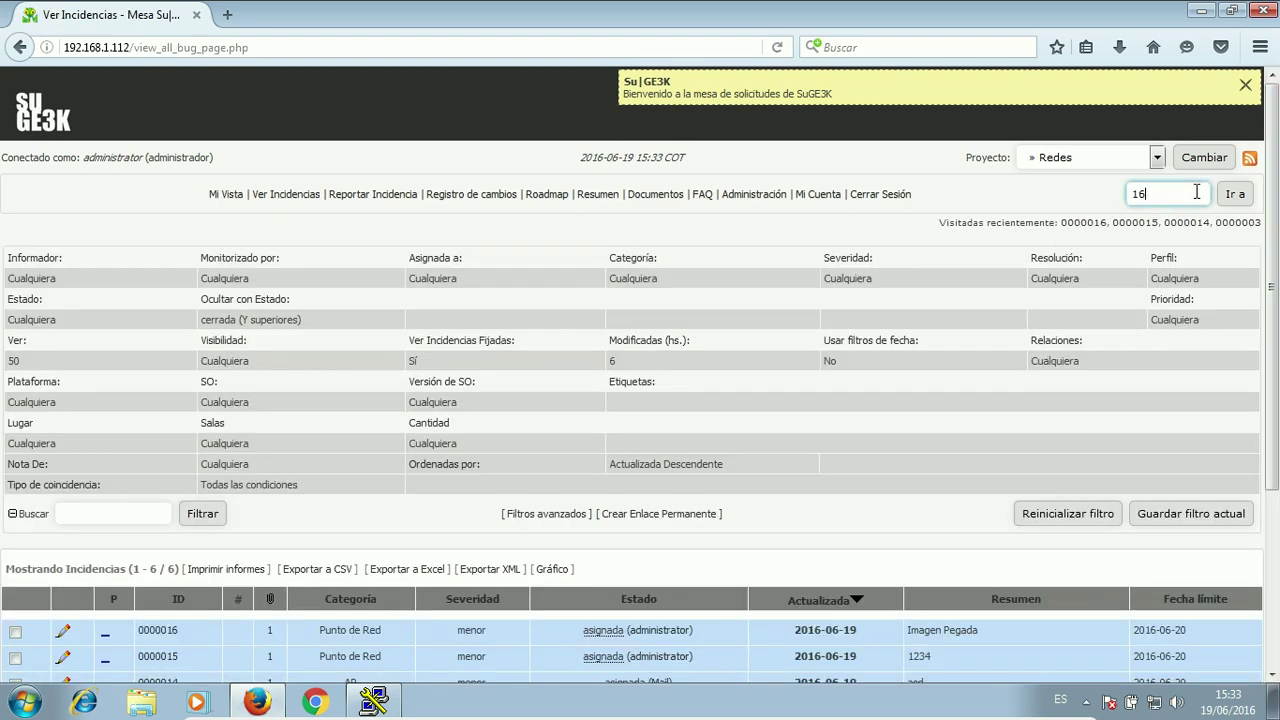
{"action": "key", "text": "Return"}
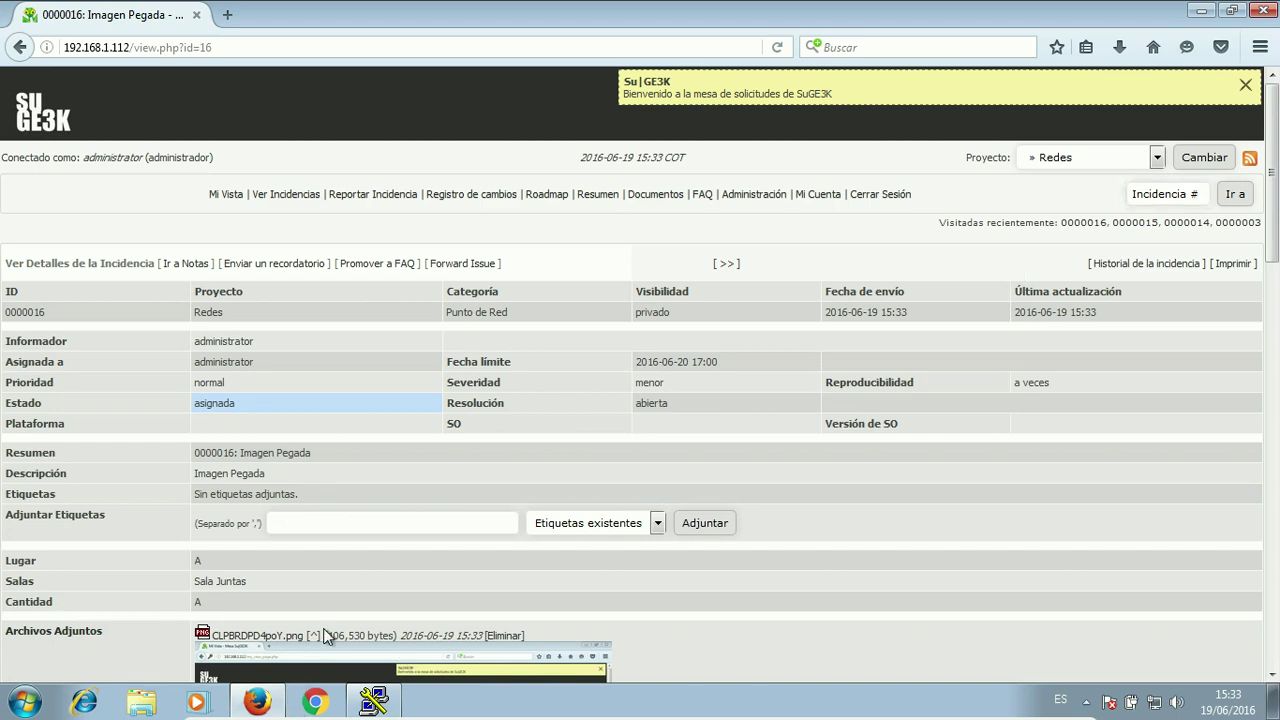
{"action": "scroll", "coordinate": [323, 628], "scroll_direction": "down", "scroll_amount": 5}
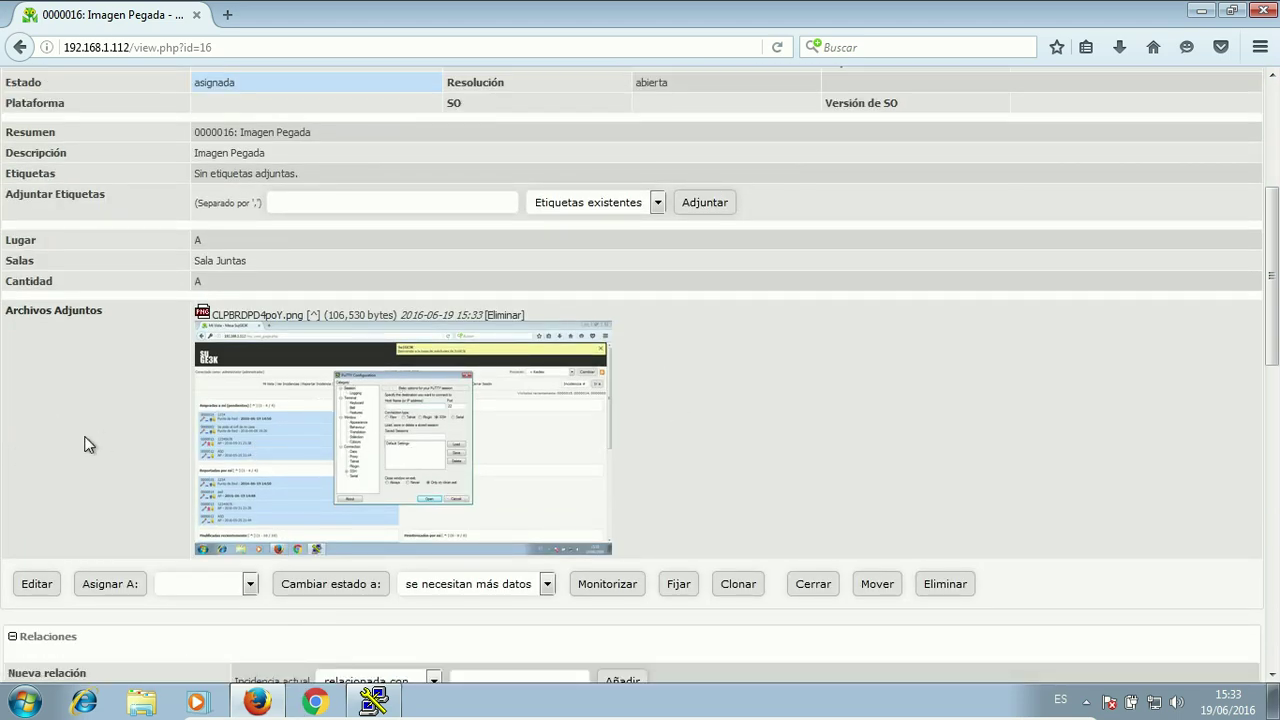
Paste an image into the Subir archivos section of incident 16, upload it and return to the incident.
{"action": "scroll", "coordinate": [655, 433], "scroll_direction": "down", "scroll_amount": 10}
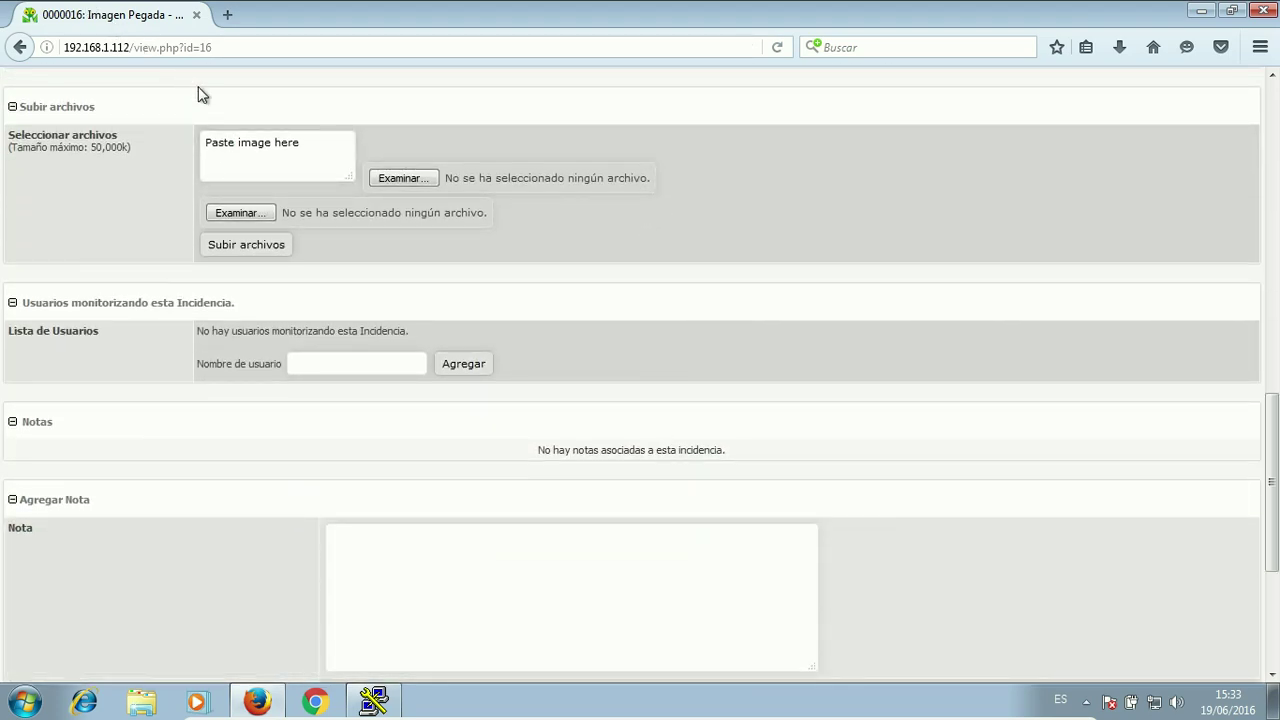
{"action": "left_click", "coordinate": [273, 148]}
{"action": "key", "text": "ctrl+v"}
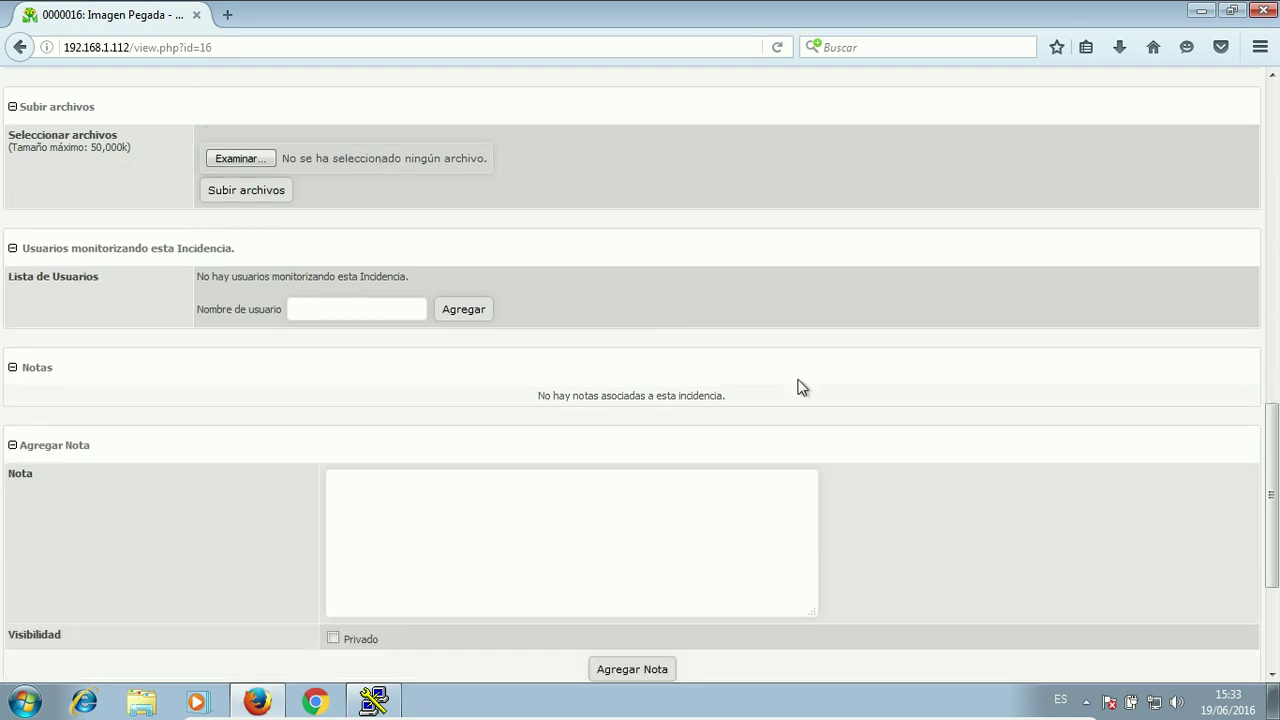
{"action": "left_click", "coordinate": [212, 191]}
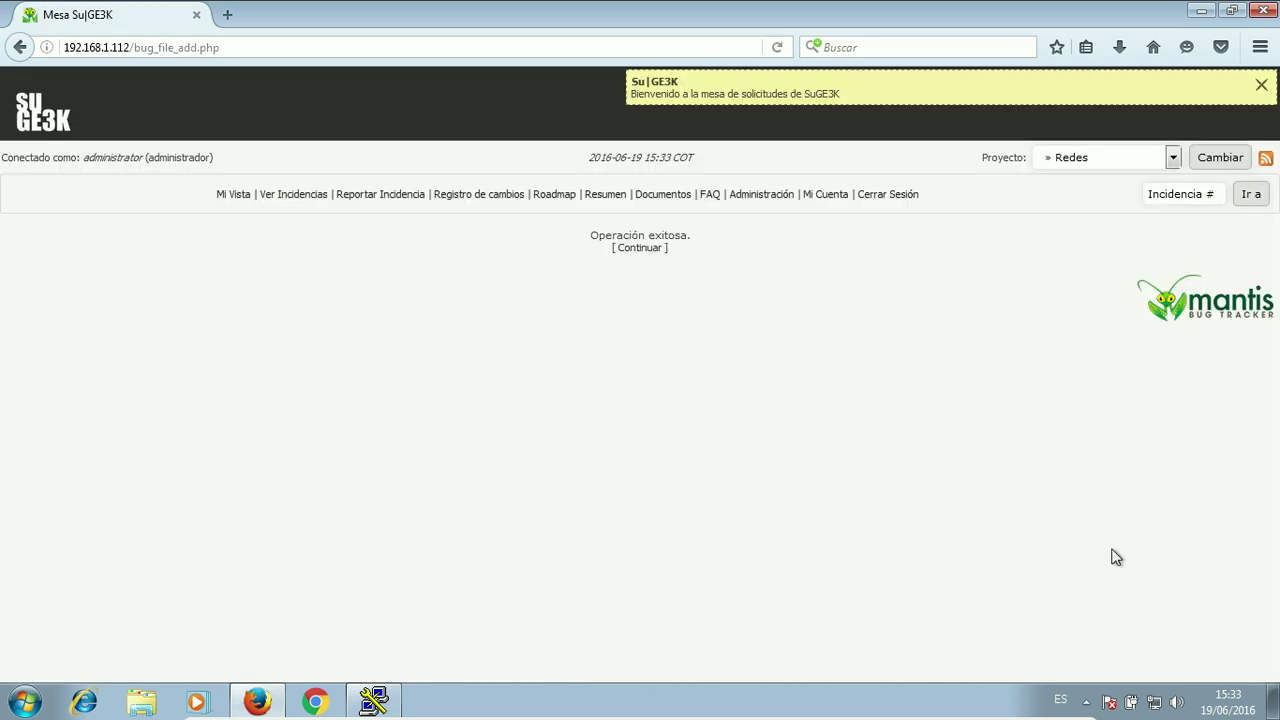
{"action": "left_click", "coordinate": [623, 249]}
Examine the attached files, the Subir archivos section and the change history of incident 16.
{"action": "scroll", "coordinate": [623, 255], "scroll_direction": "down", "scroll_amount": 4}
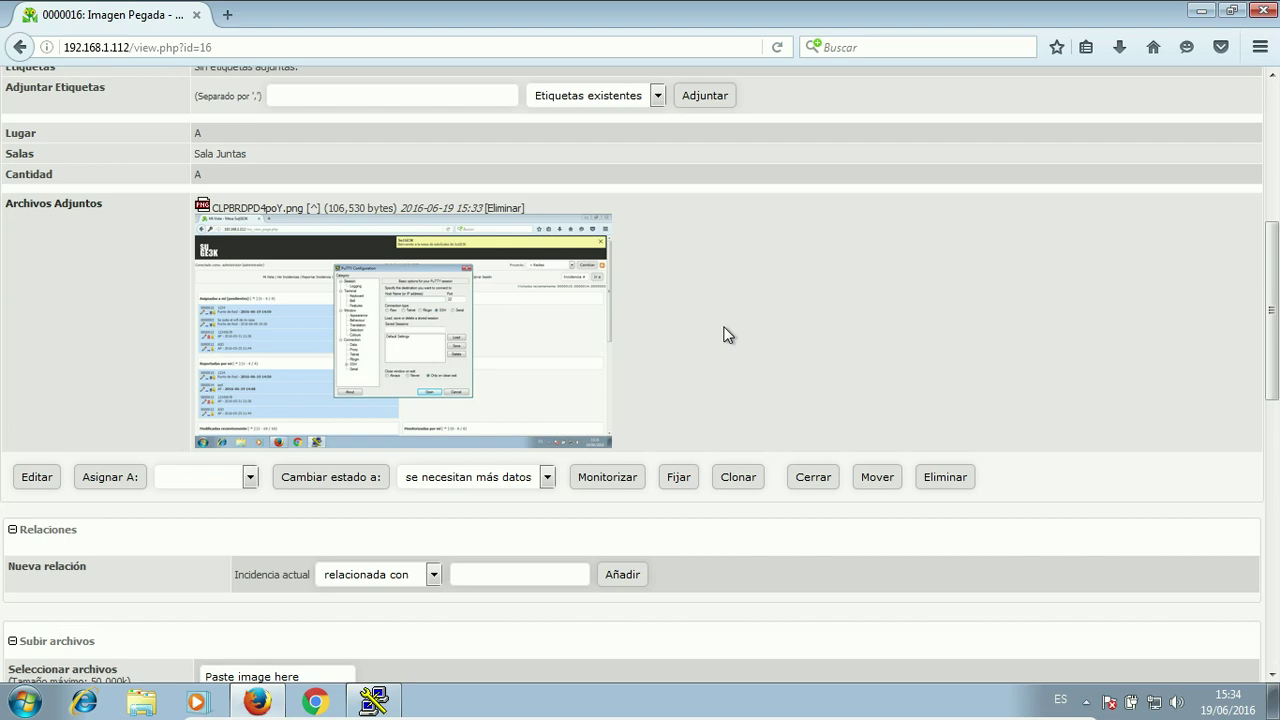
{"action": "scroll", "coordinate": [727, 334], "scroll_direction": "up", "scroll_amount": 3}
{"action": "scroll", "coordinate": [726, 334], "scroll_direction": "down", "scroll_amount": 3}
{"action": "scroll", "coordinate": [571, 329], "scroll_direction": "down", "scroll_amount": 10}
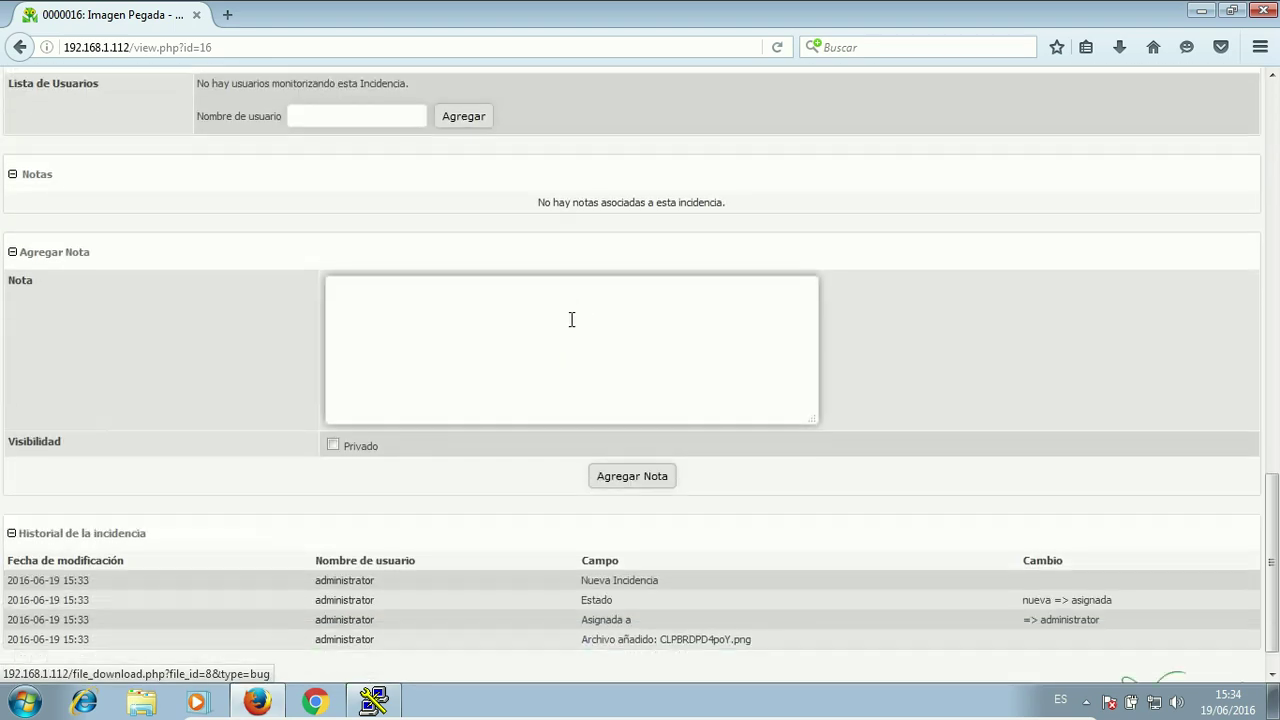
{"action": "scroll", "coordinate": [474, 300], "scroll_direction": "up", "scroll_amount": 8}
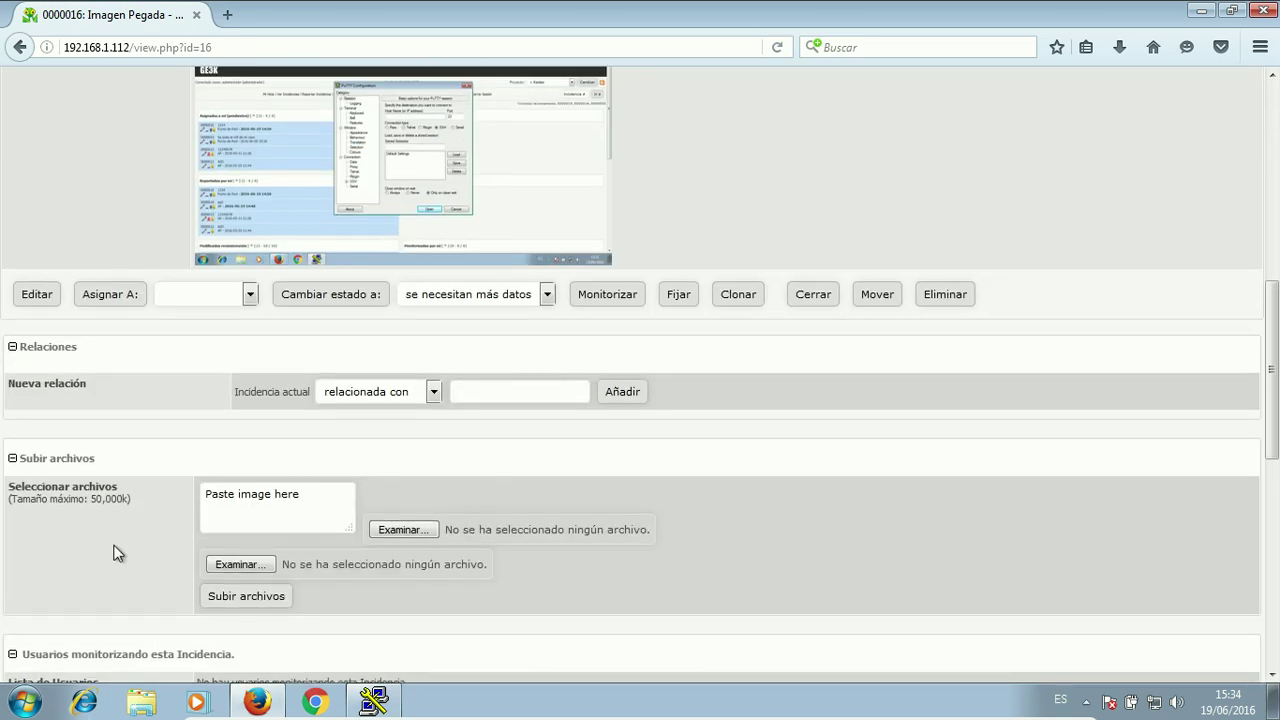
{"action": "scroll", "coordinate": [1166, 450], "scroll_direction": "up", "scroll_amount": 6}
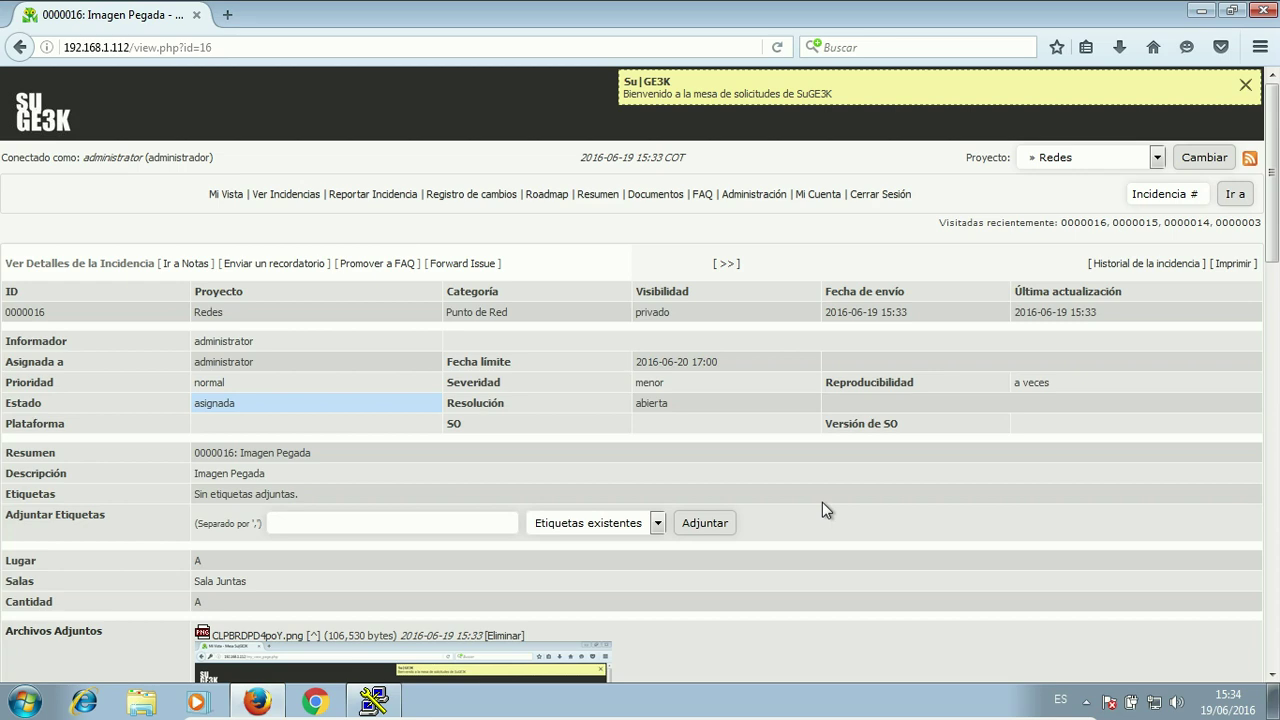
Switch to the host computer's Firefox and view the mantisbt-plugins/PastePicture repository page on GitHub.
{"action": "key", "text": "ctrl+f"}
{"action": "key", "text": "super"}
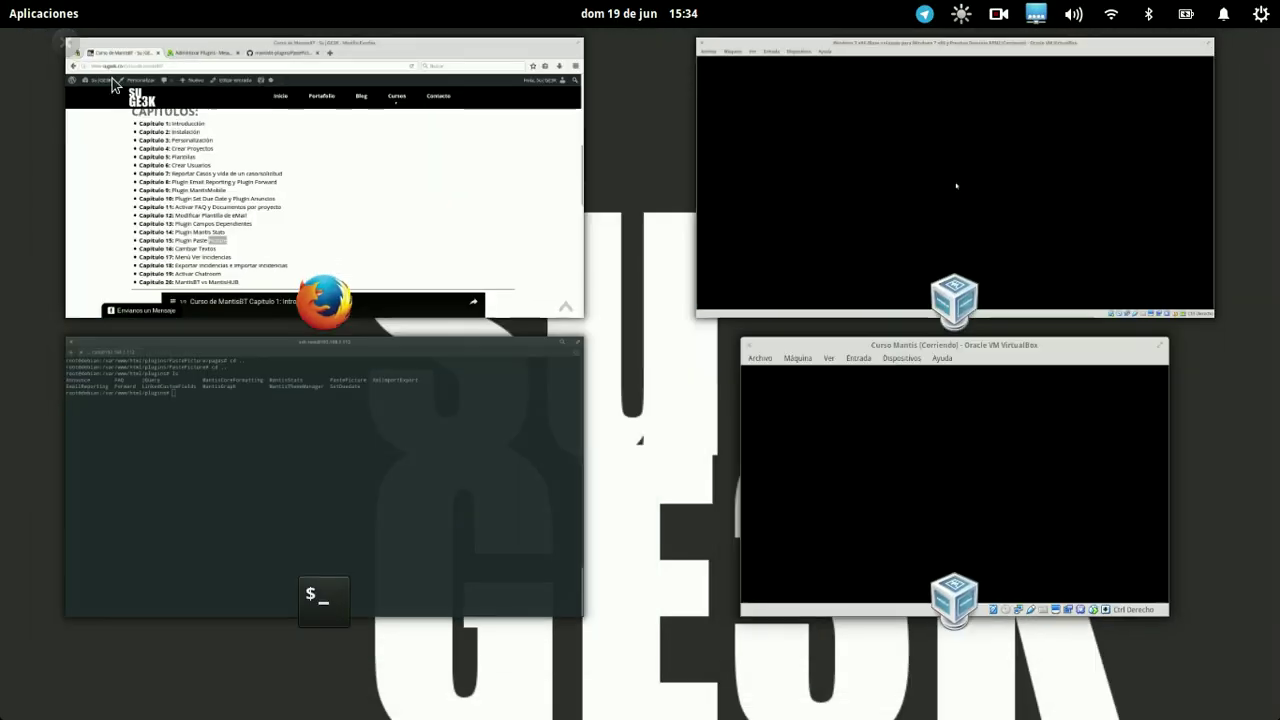
{"action": "left_click", "coordinate": [216, 110]}
{"action": "left_click", "coordinate": [462, 68]}
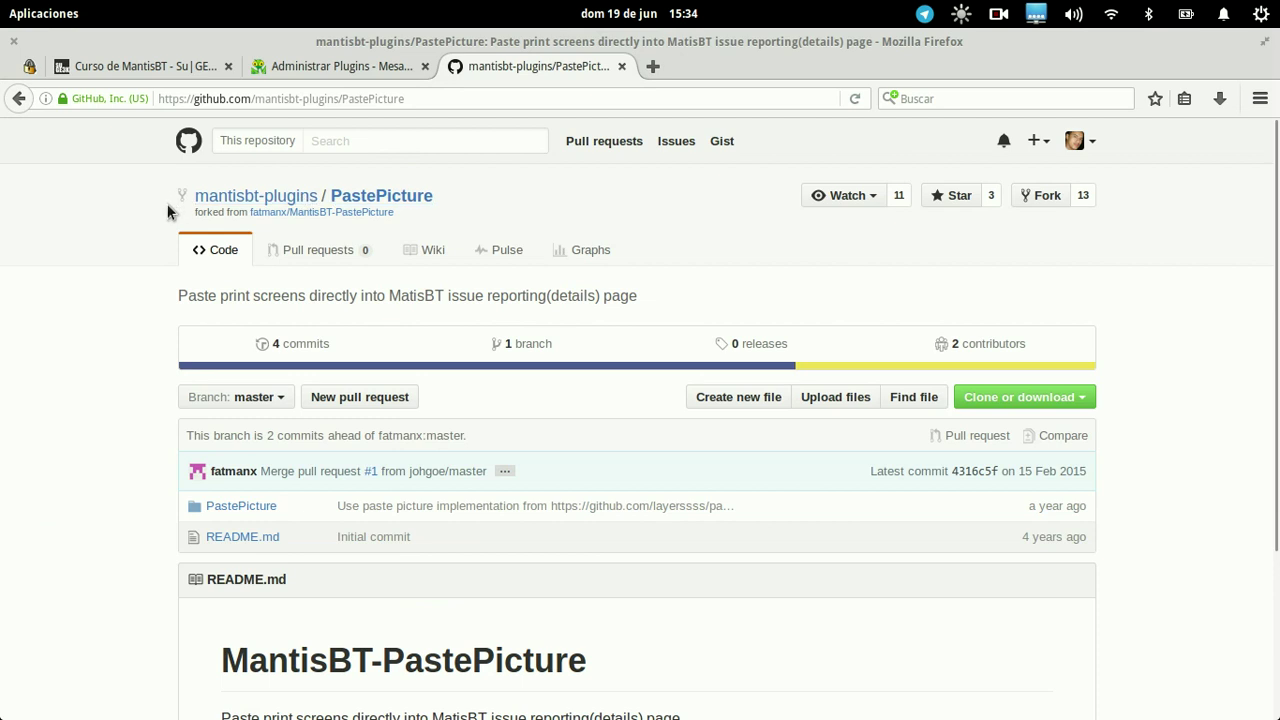
{"action": "left_click", "coordinate": [357, 98]}
{"action": "left_click", "coordinate": [160, 260]}
{"action": "left_click", "coordinate": [184, 62]}
{"action": "left_click", "coordinate": [501, 65]}
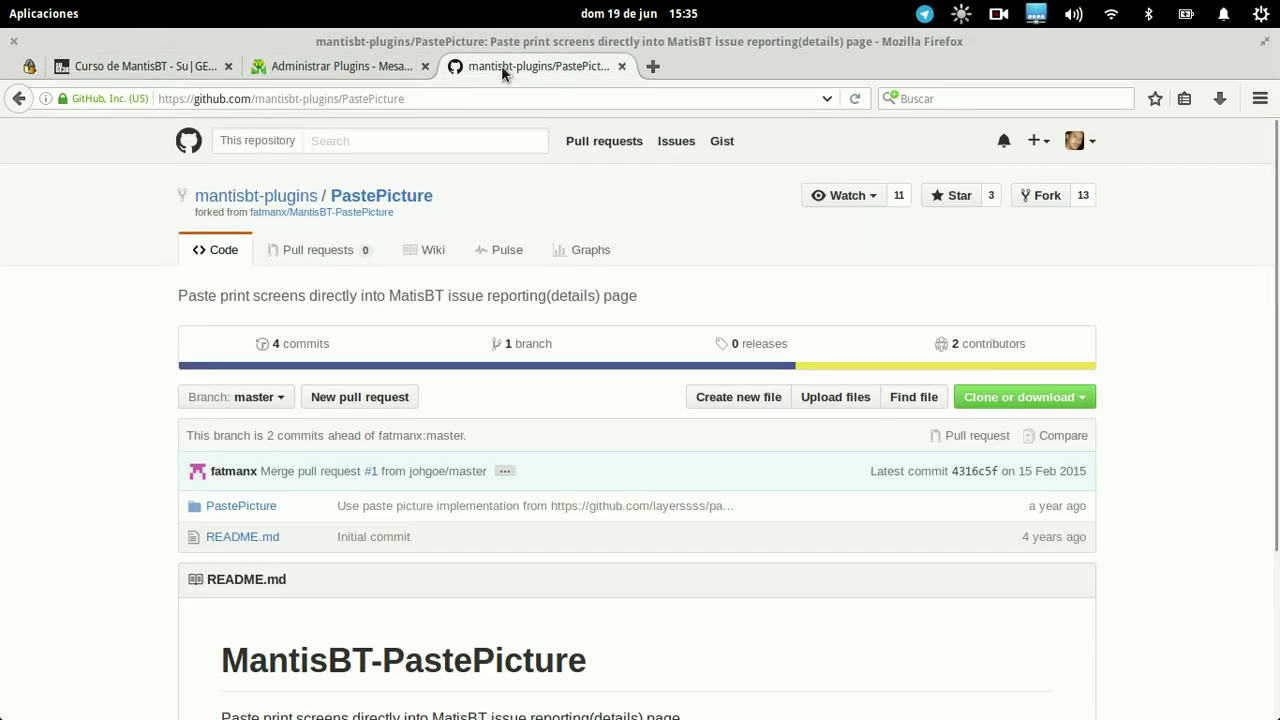